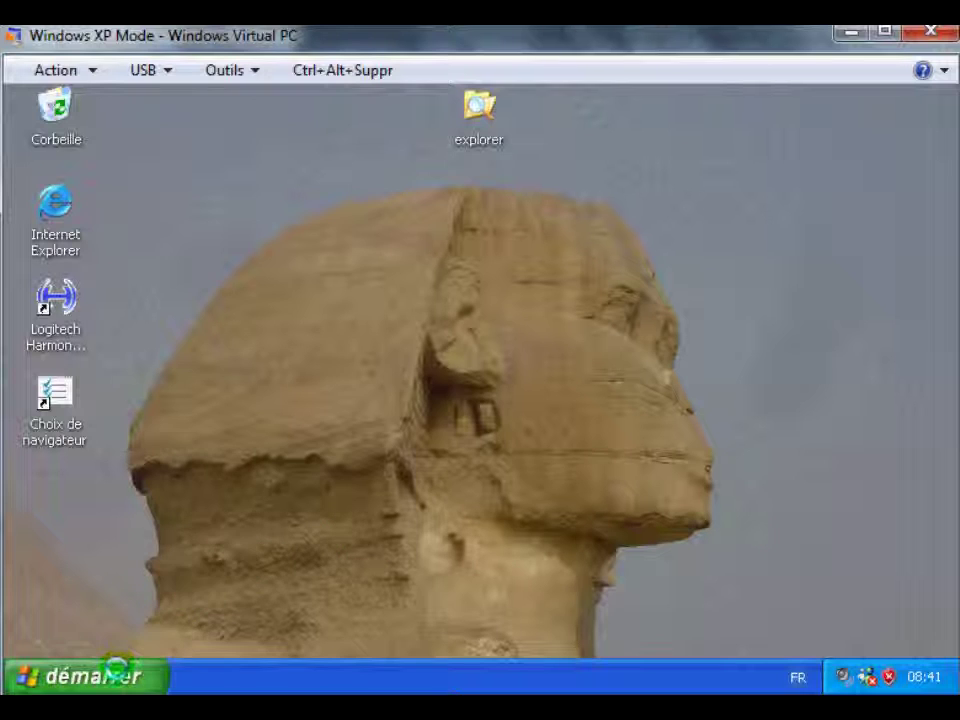
Step: Launch Paint from the Windows accessories and enlarge the blank canvas into a taller portrait format
left_click(118, 674)
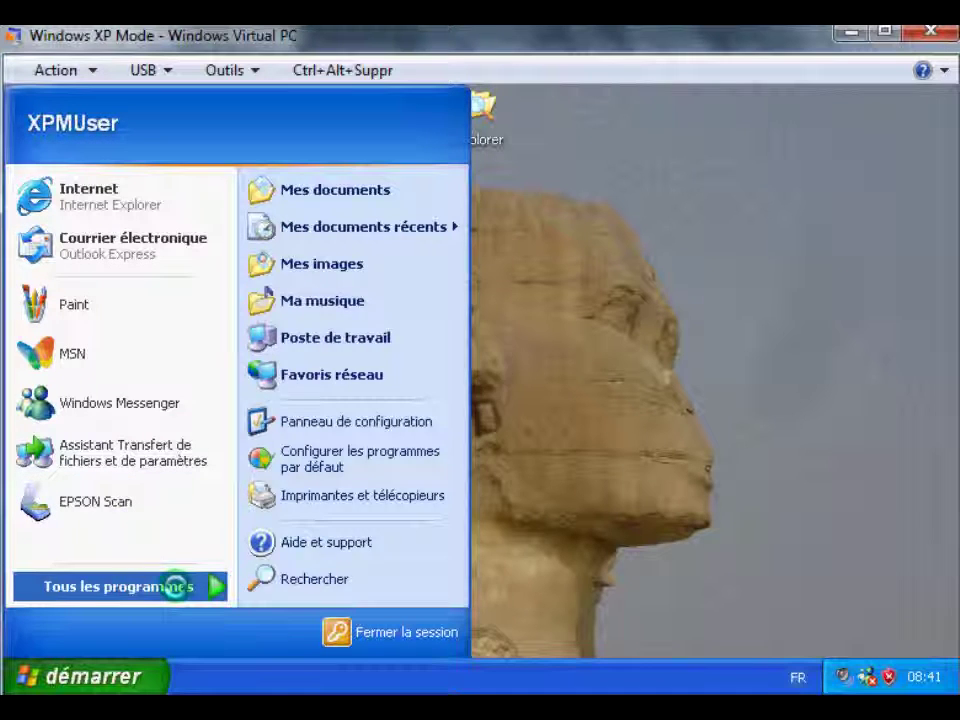
mouse_move(176, 584)
mouse_move(347, 304)
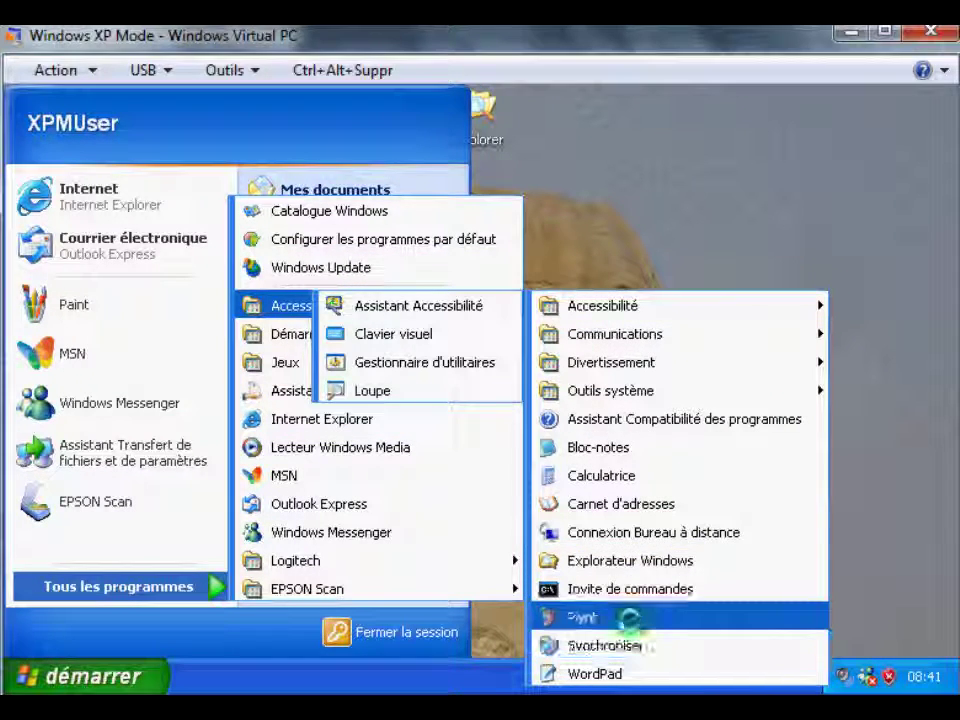
left_click(626, 617)
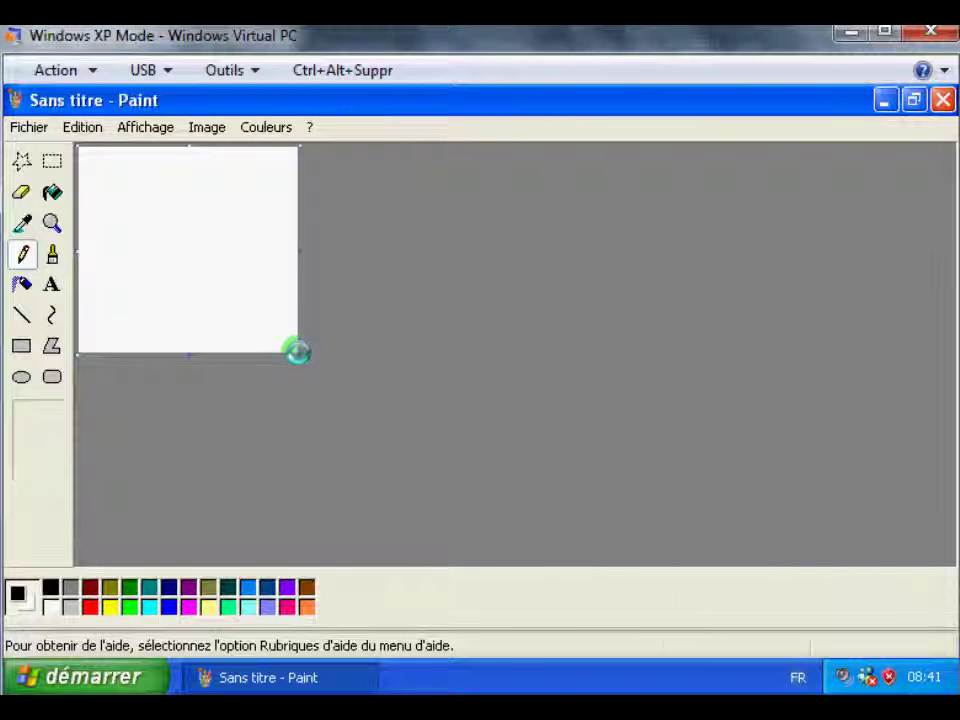
left_click_drag(297, 351, 427, 549)
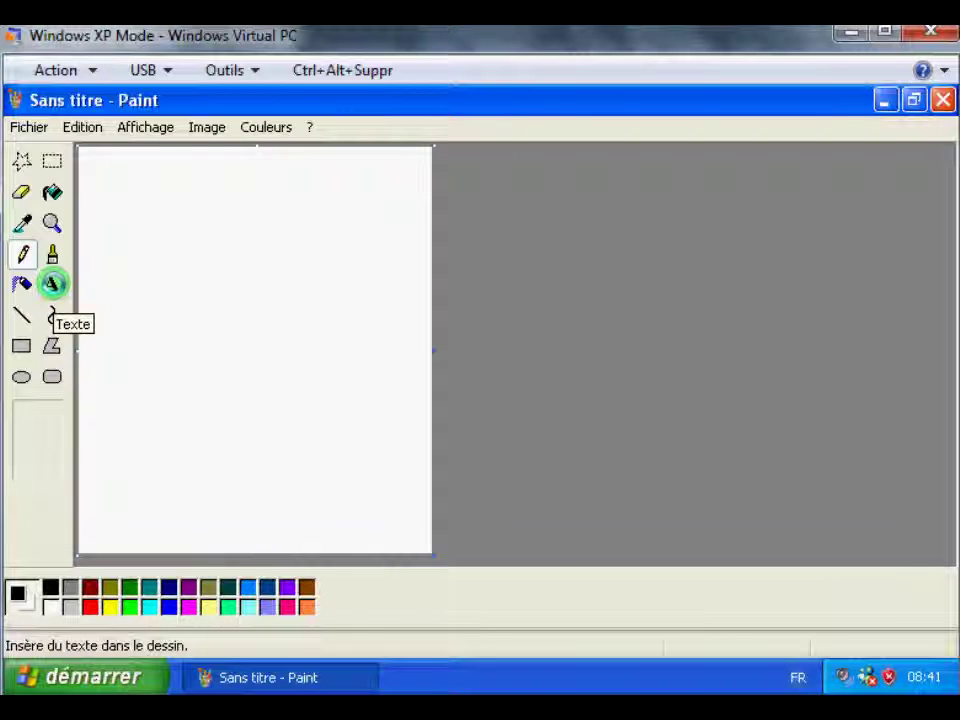
Step: Start a text frame near the canvas's upper-left corner and set its font to Arial Black at size 150
left_click(52, 285)
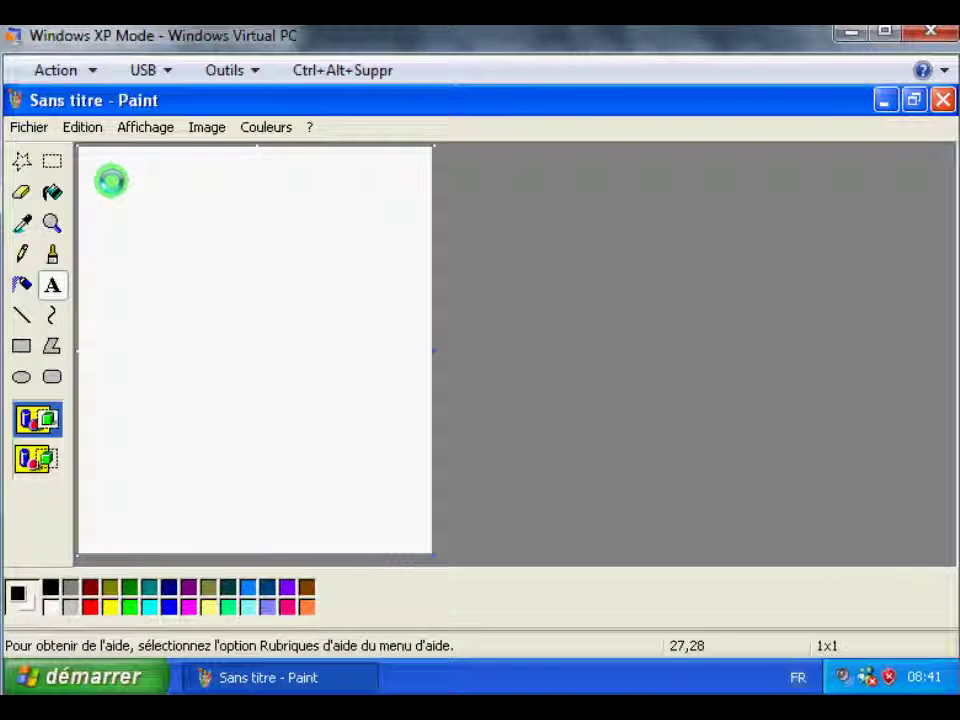
left_click_drag(111, 180, 164, 211)
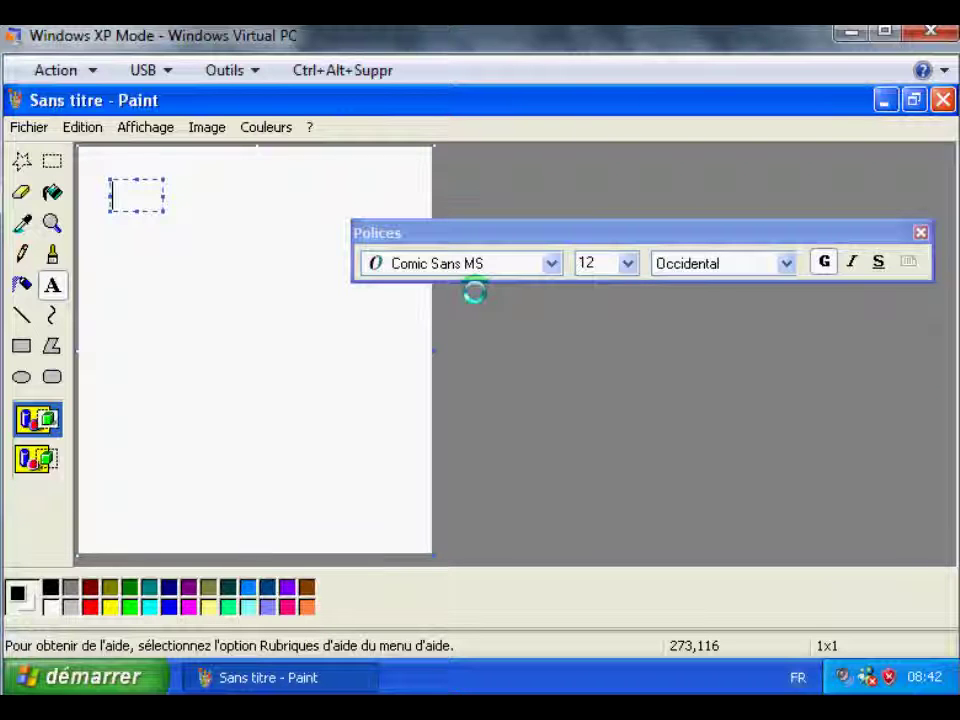
left_click(551, 264)
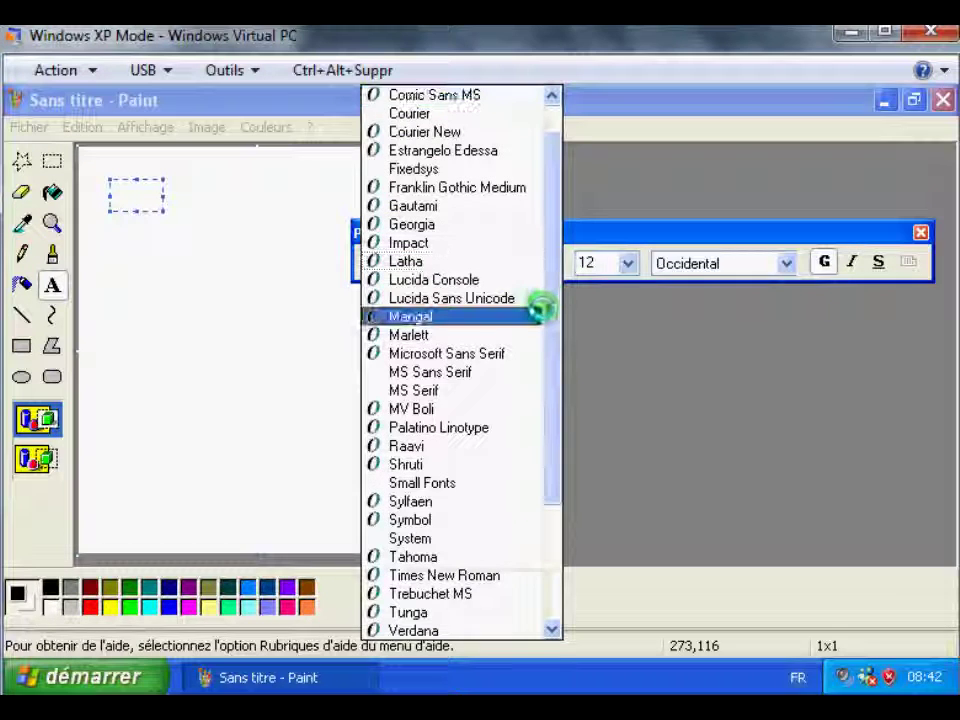
scroll(553, 299, "up", 1)
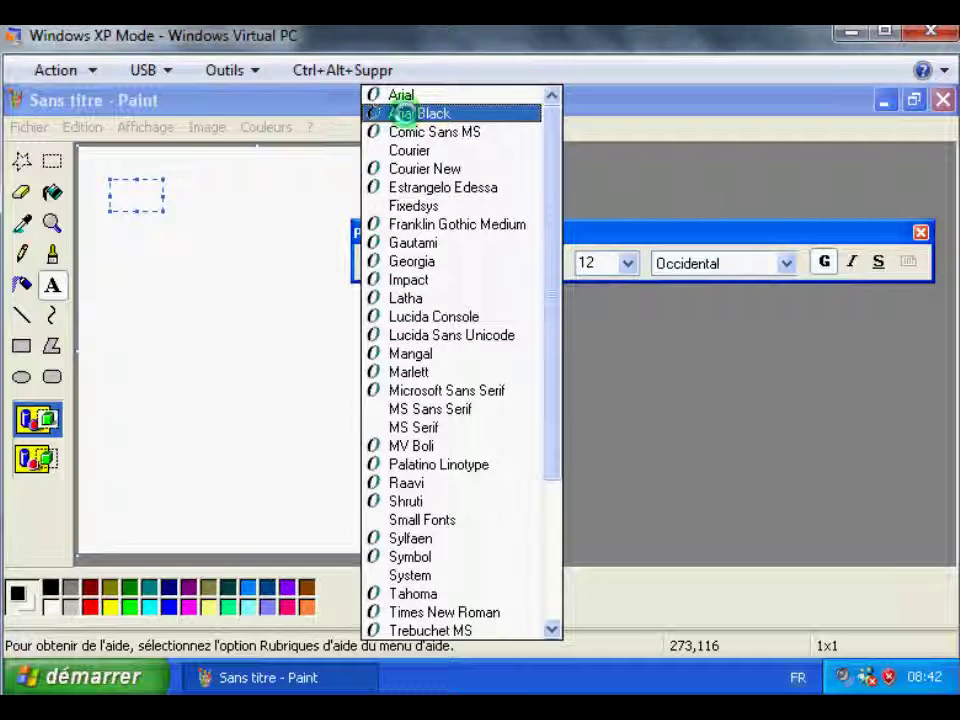
left_click(400, 113)
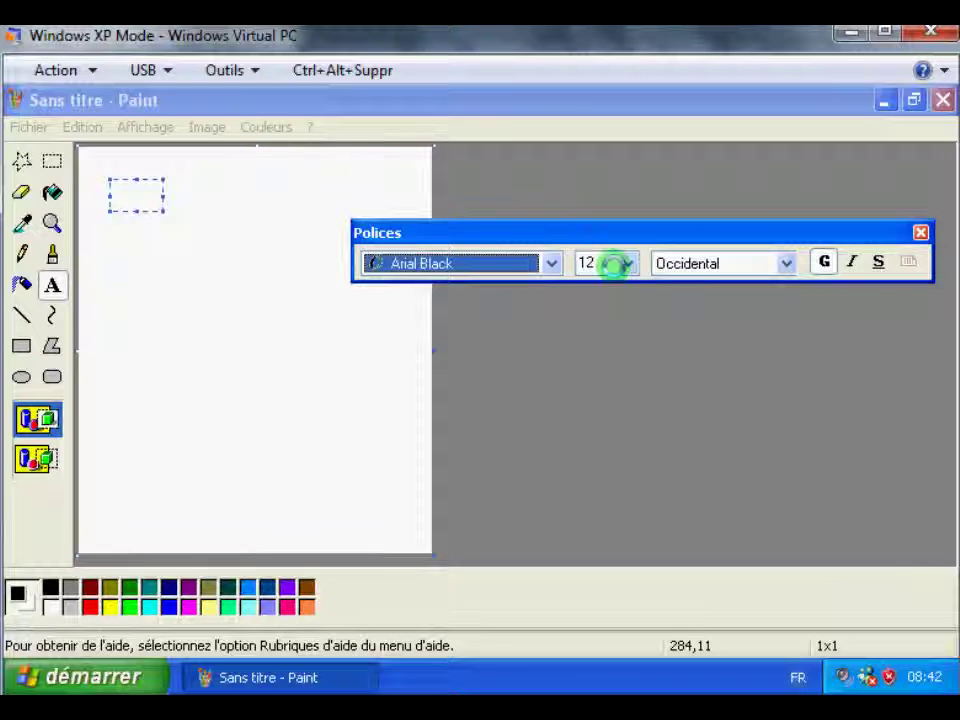
left_click(593, 262)
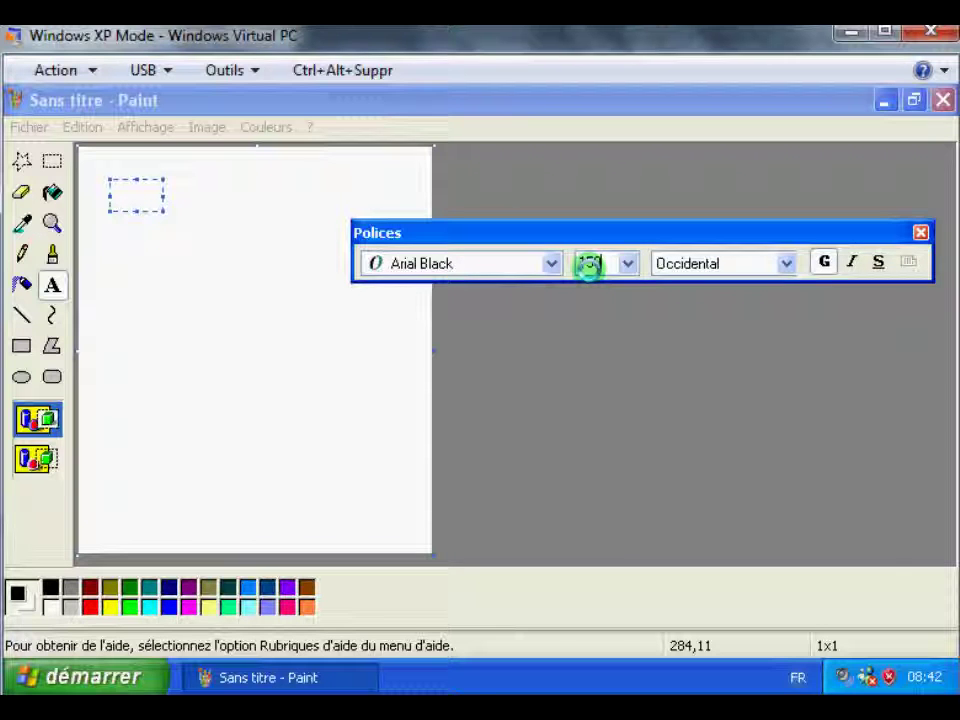
type("150")
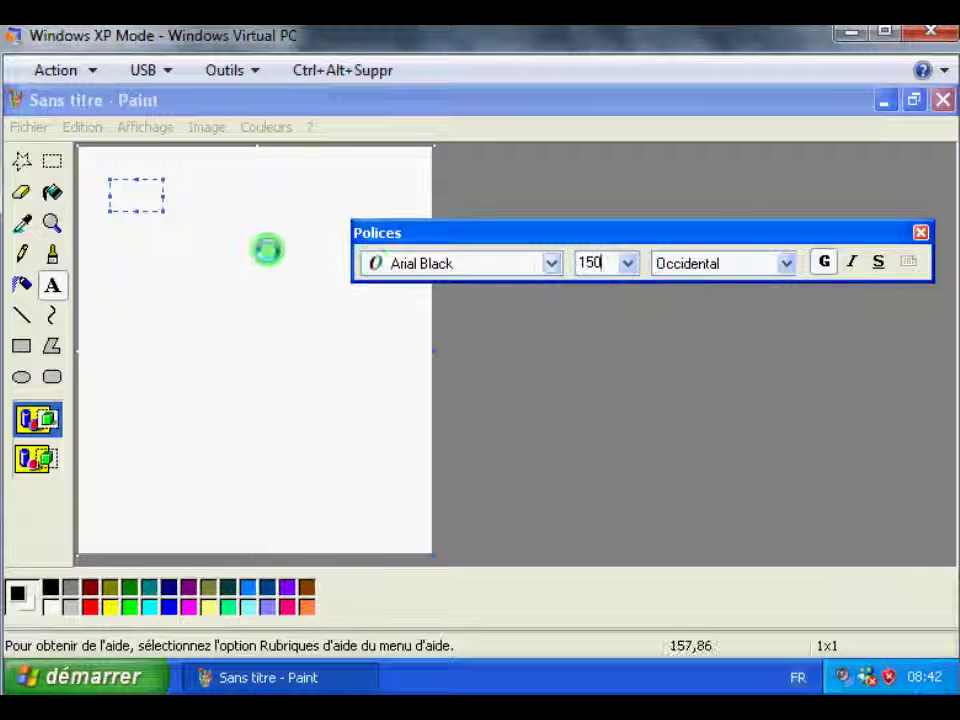
Step: Place a new text frame from the canvas's upper-left area and enter the capital letter G
left_click(90, 168)
left_click(92, 171)
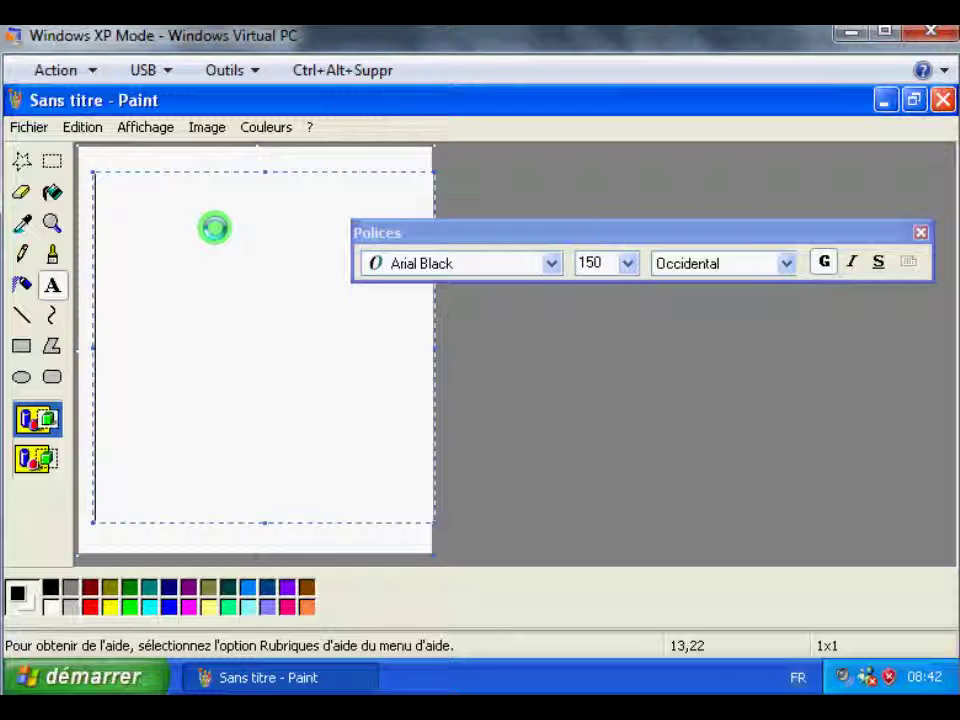
type("G")
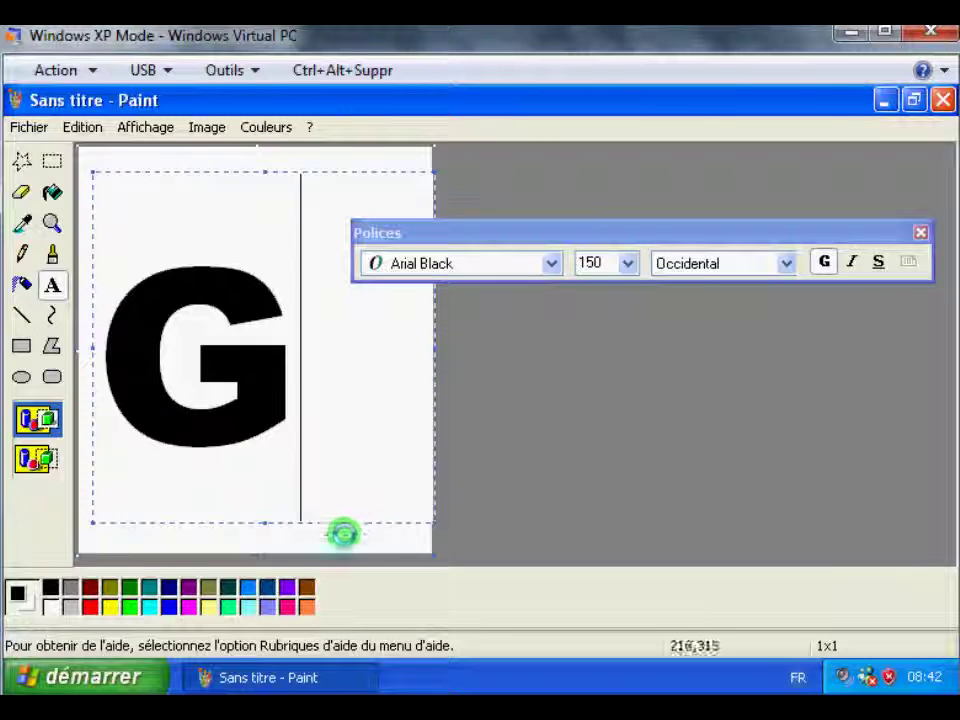
left_click(341, 535)
Step: Move the letter G to the canvas's upper-left corner with a rectangular selection and shrink the canvas to fit closely around it
left_click(50, 162)
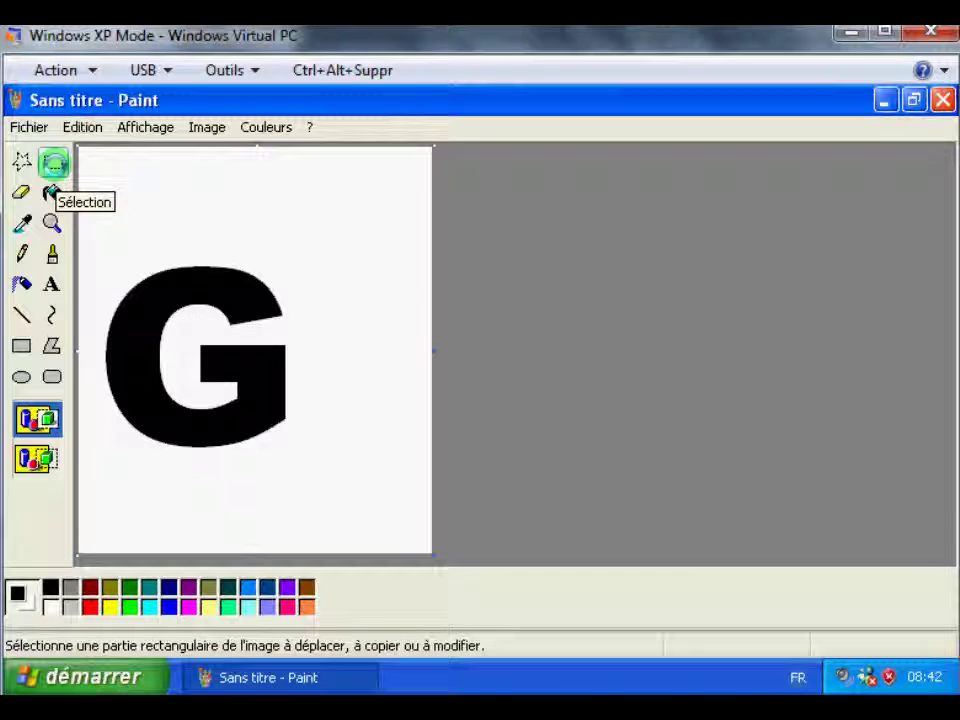
left_click_drag(106, 258, 240, 317)
left_click(259, 423)
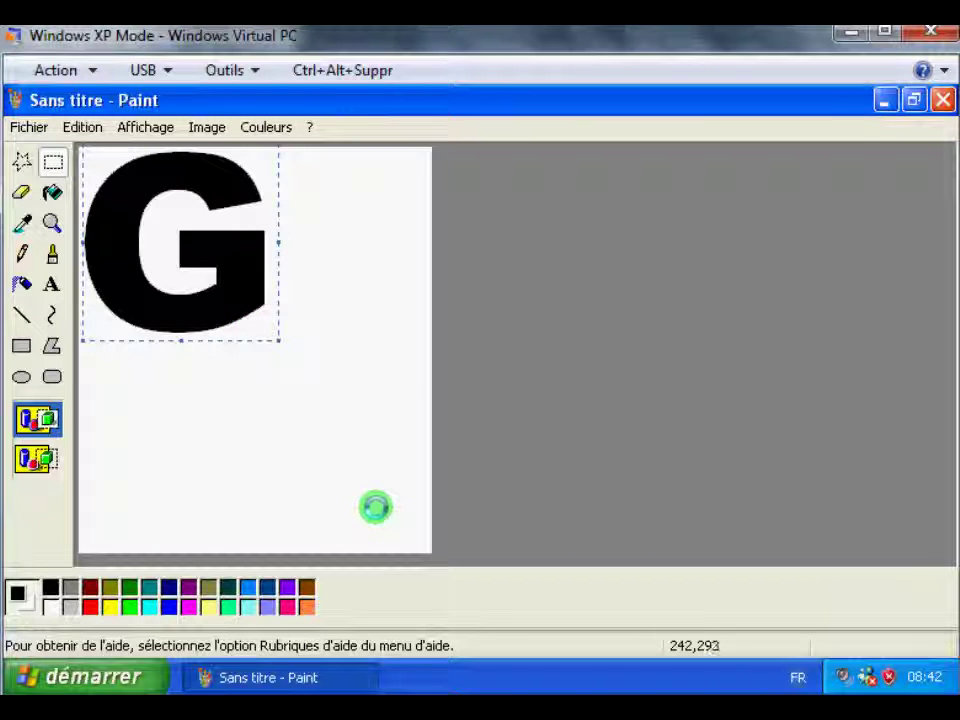
left_click(402, 536)
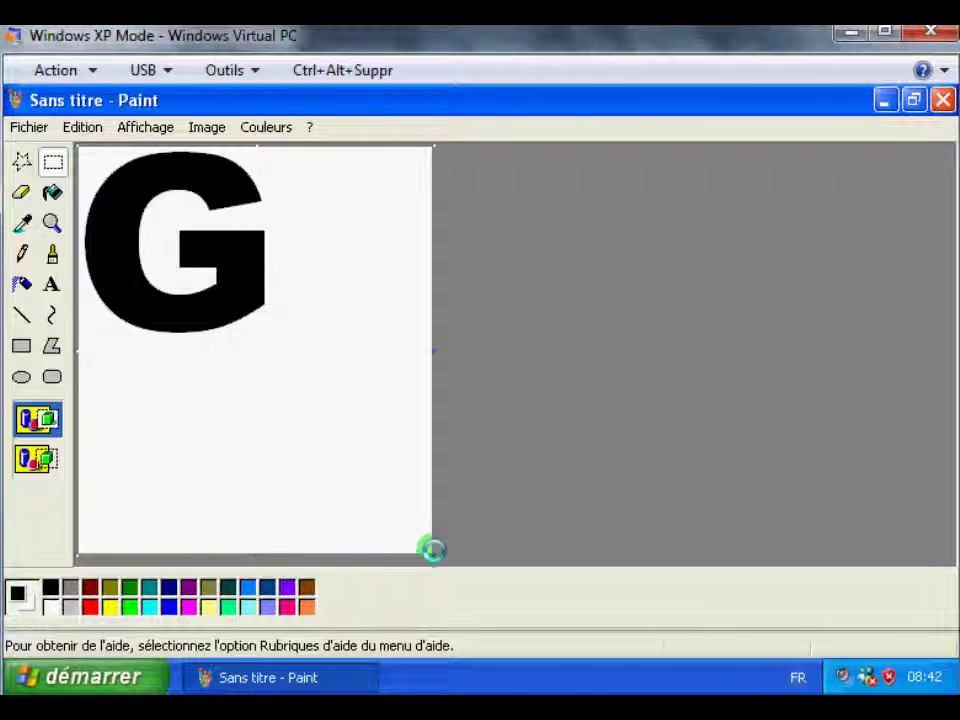
left_click_drag(431, 554, 274, 343)
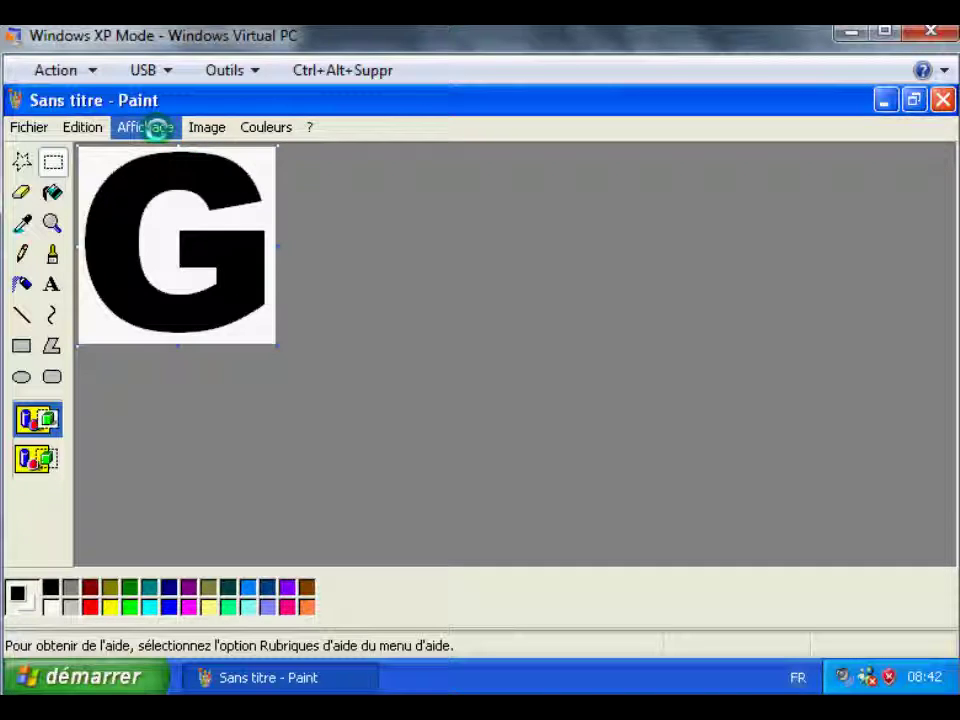
Step: Apply a custom zoom that shows the image at twice its normal size
left_click(155, 127)
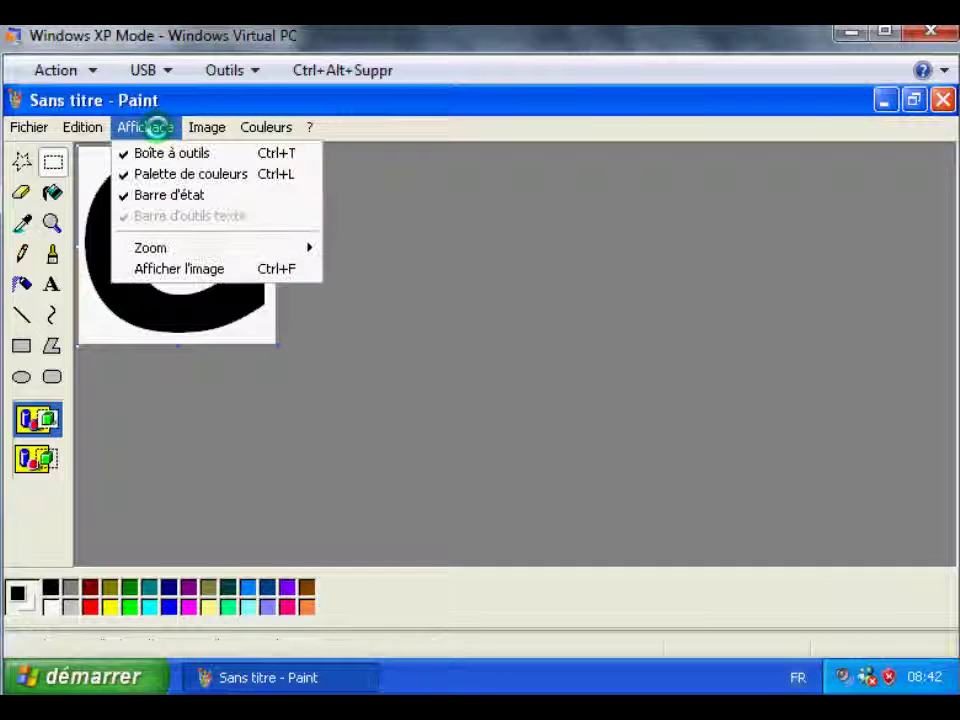
mouse_move(165, 247)
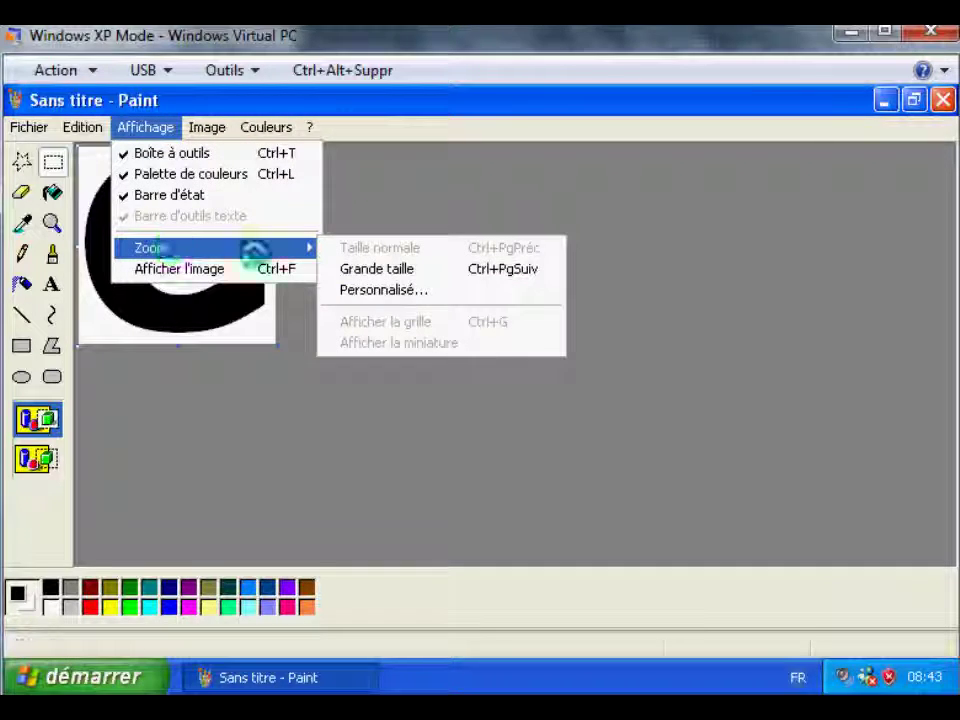
left_click(352, 289)
left_click(80, 332)
left_click(336, 236)
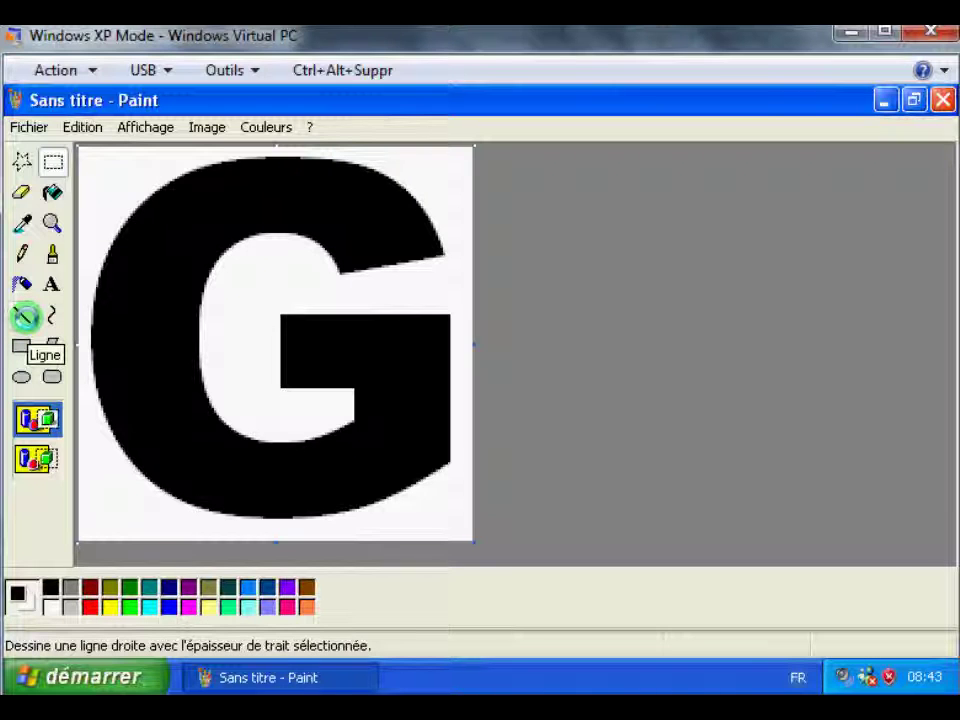
Step: Draw nine thin white straight lines across the black G, all converging on a point at its upper-right edge
left_click(49, 606)
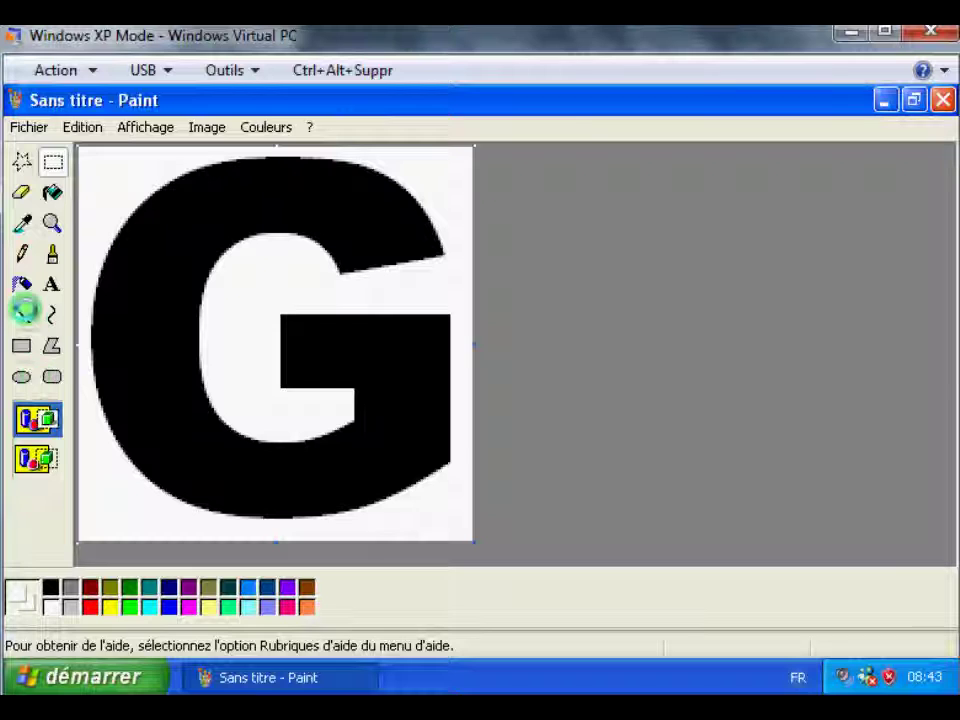
left_click(21, 314)
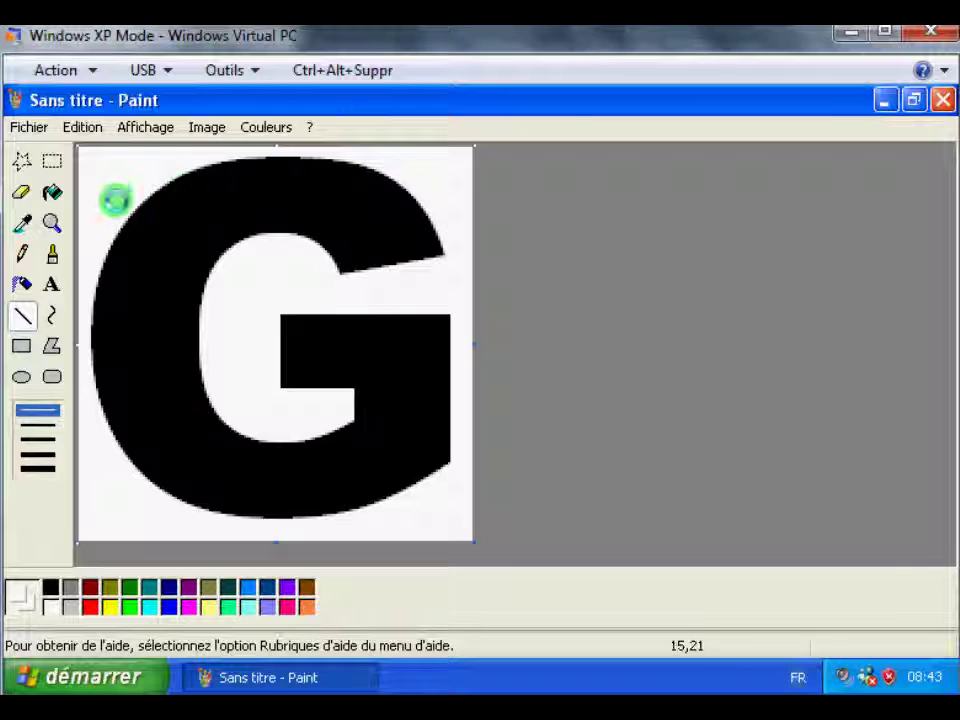
left_click_drag(150, 195, 414, 176)
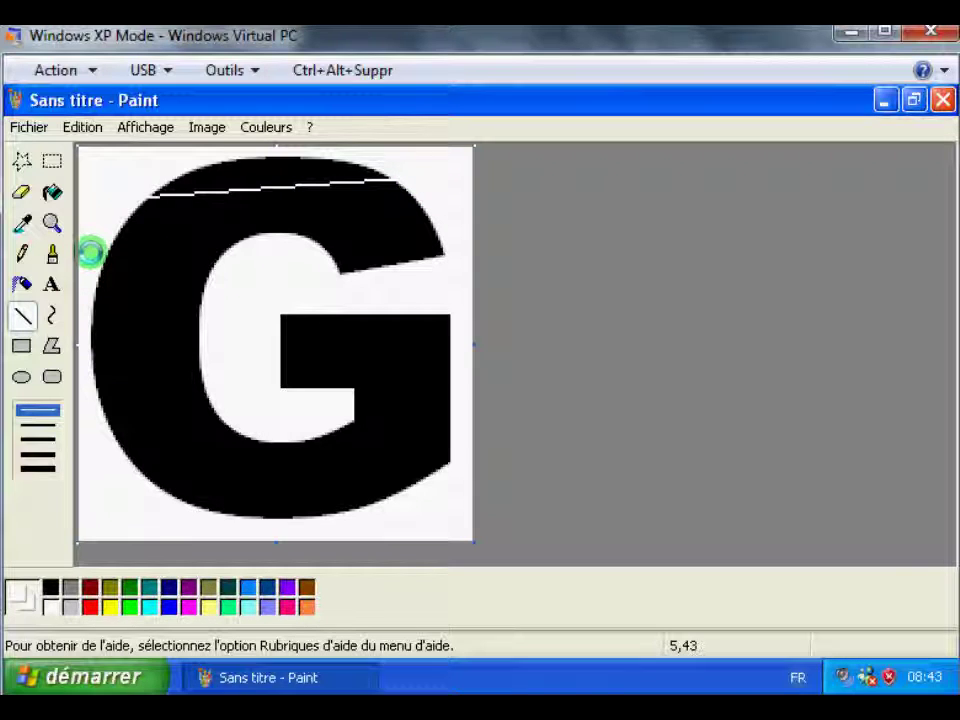
left_click_drag(86, 255, 416, 201)
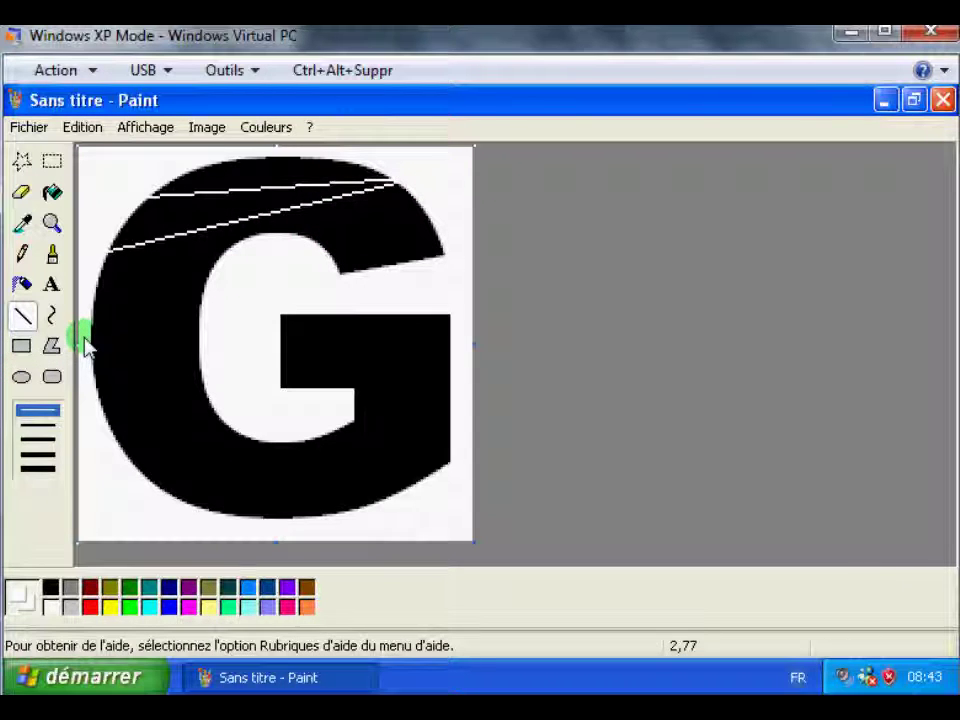
left_click_drag(89, 330, 422, 178)
left_click_drag(84, 406, 459, 154)
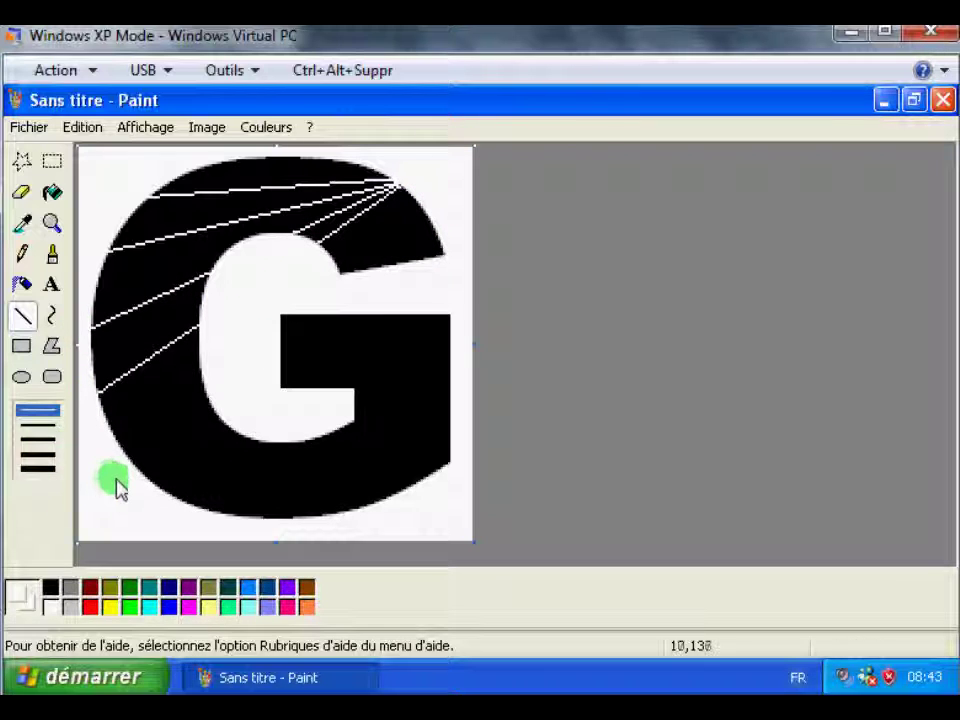
left_click_drag(147, 472, 413, 185)
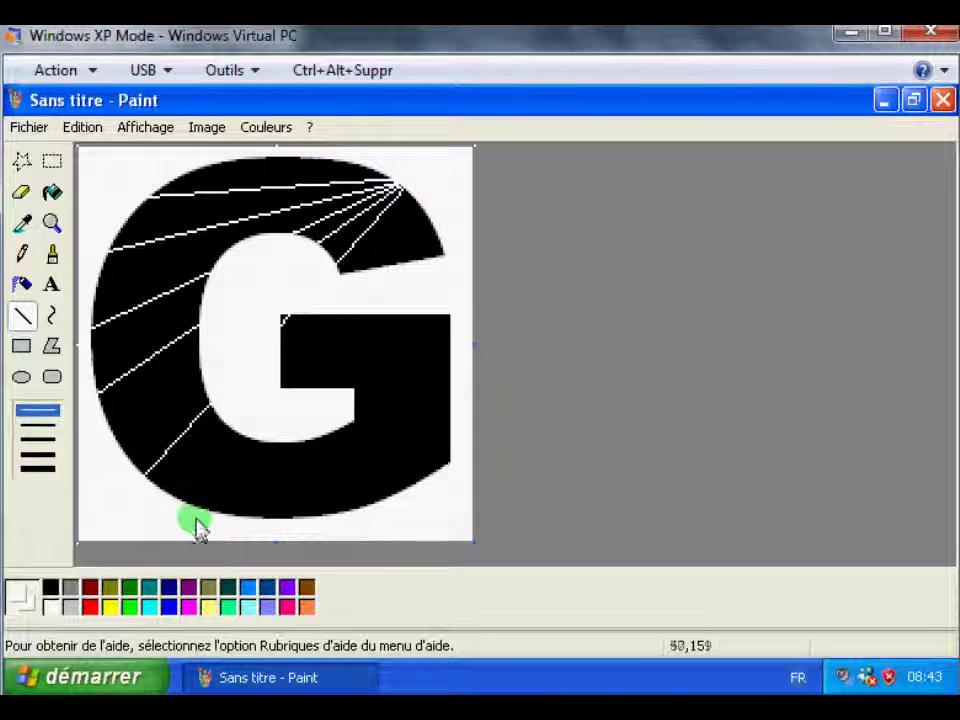
left_click_drag(197, 522, 401, 185)
left_click_drag(294, 538, 405, 180)
left_click_drag(396, 531, 405, 165)
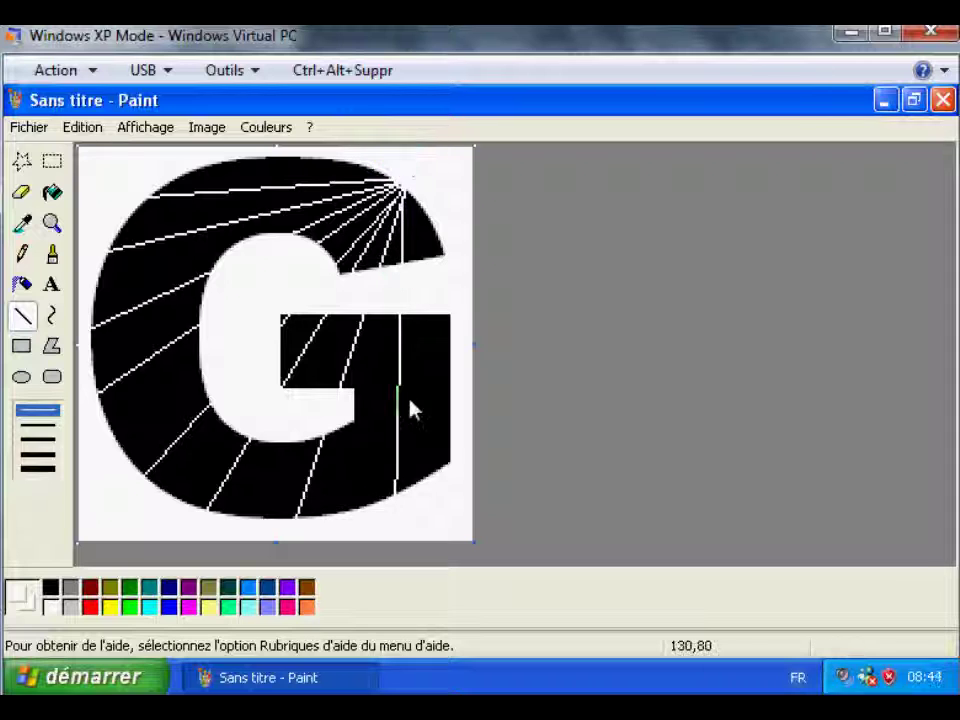
left_click_drag(466, 424, 408, 188)
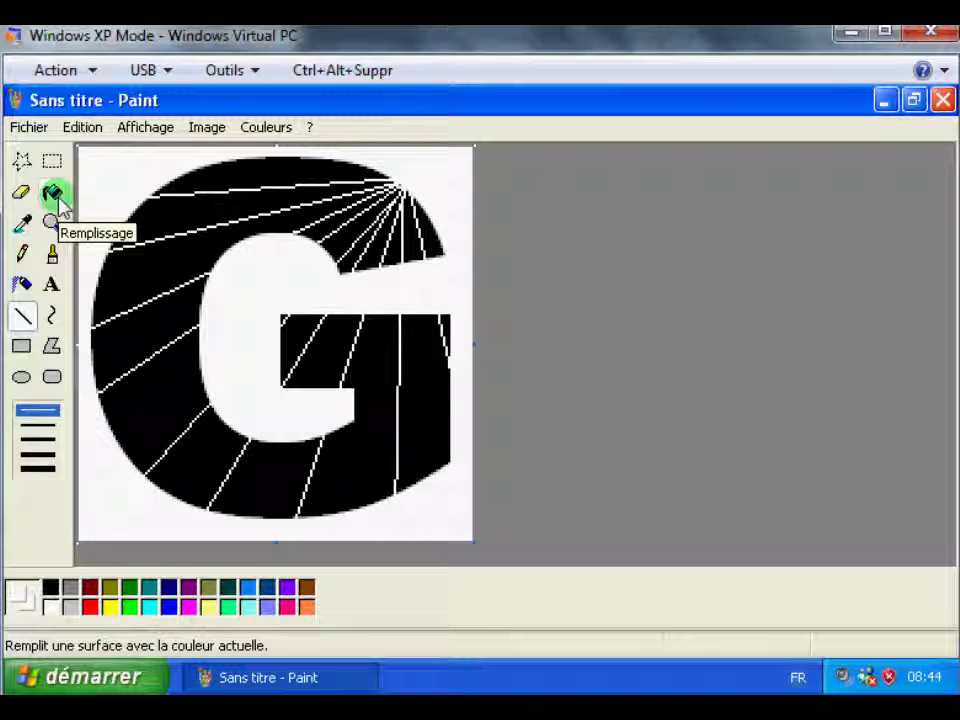
Step: Fill the G's bands with different solid colours, using red for the third band from the top and blue for the fourth
left_click(90, 606)
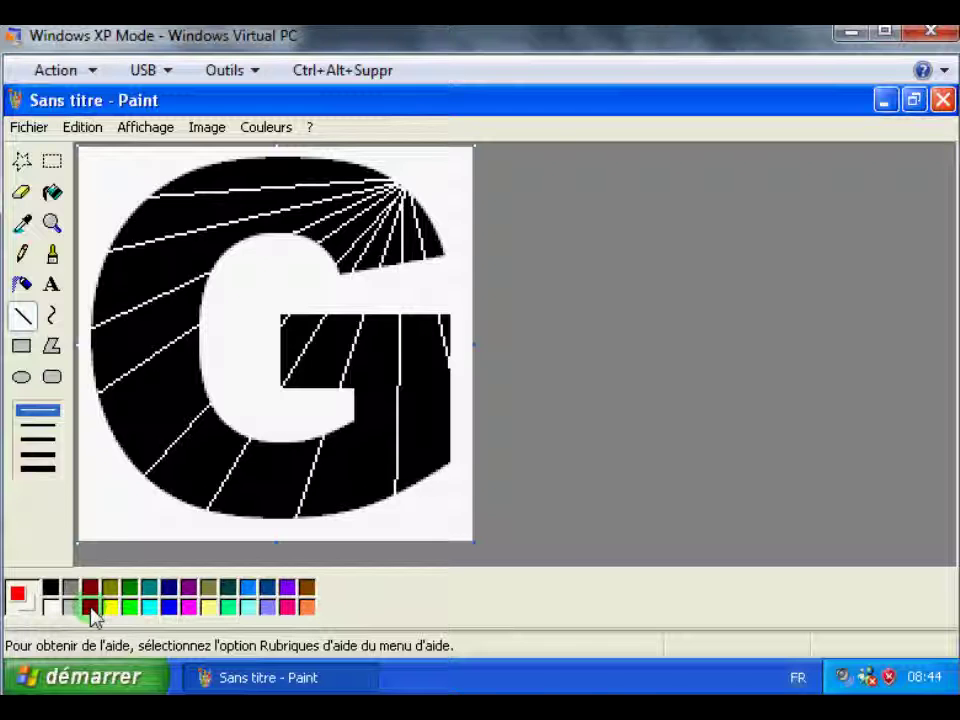
left_click(55, 192)
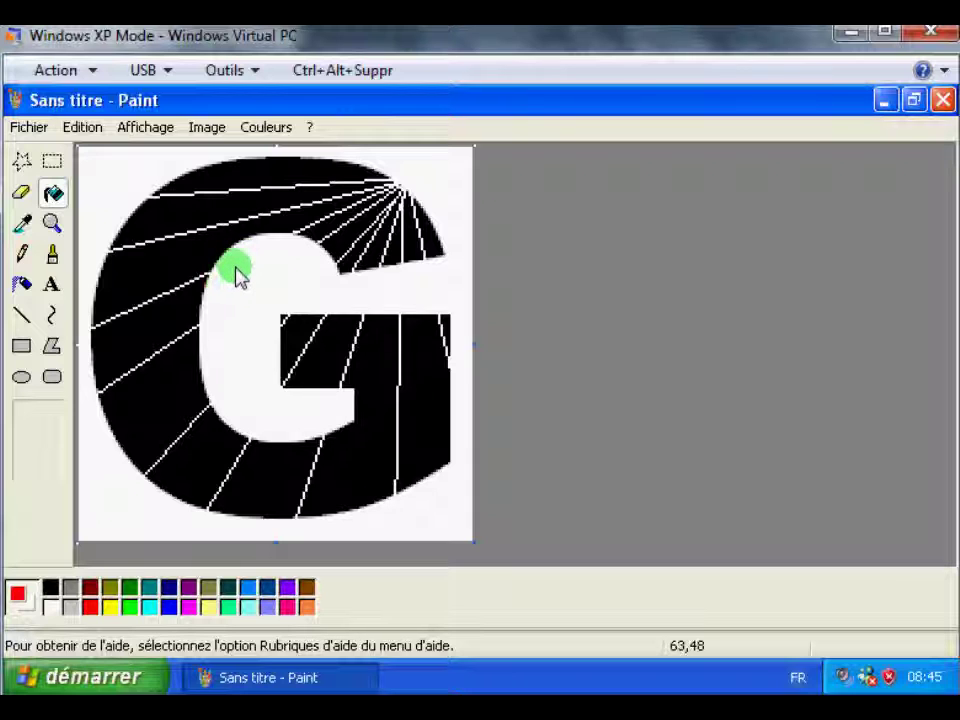
left_click(164, 272)
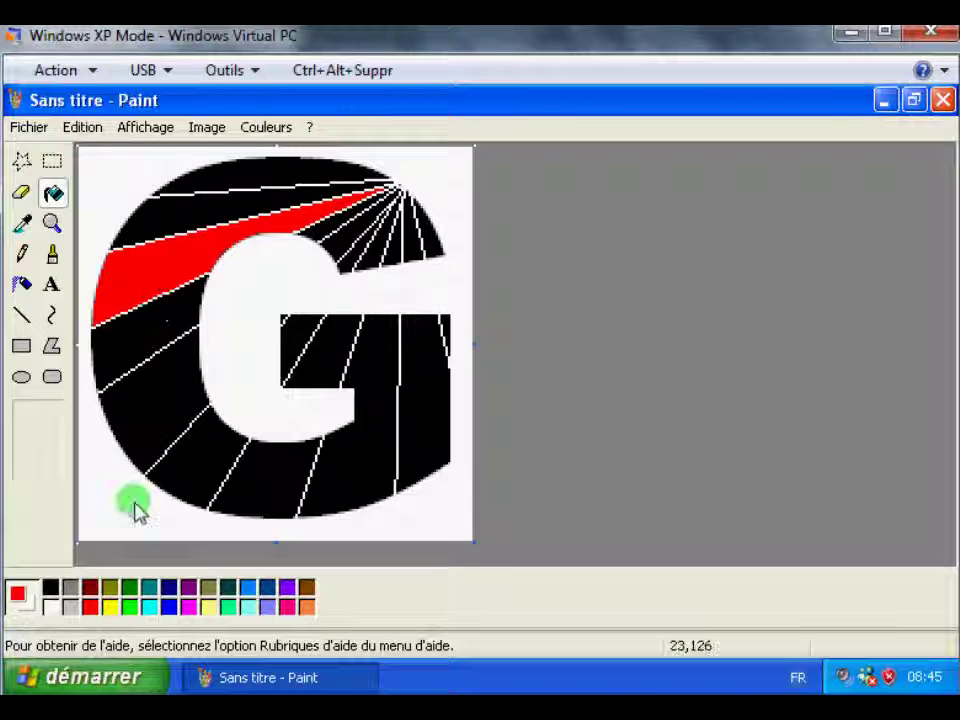
left_click(168, 607)
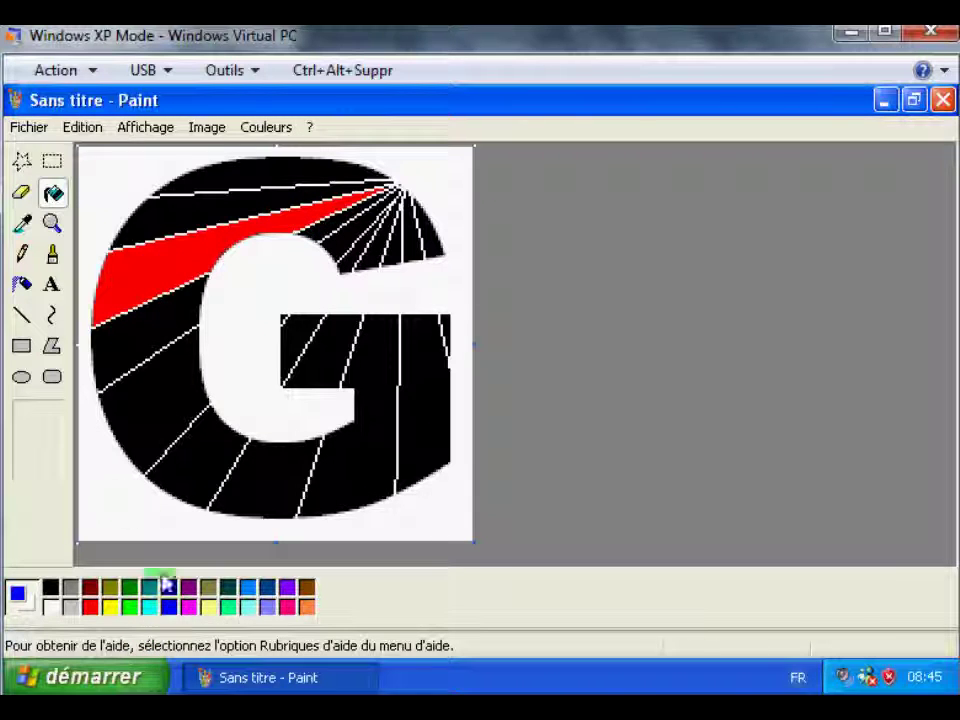
left_click(152, 336)
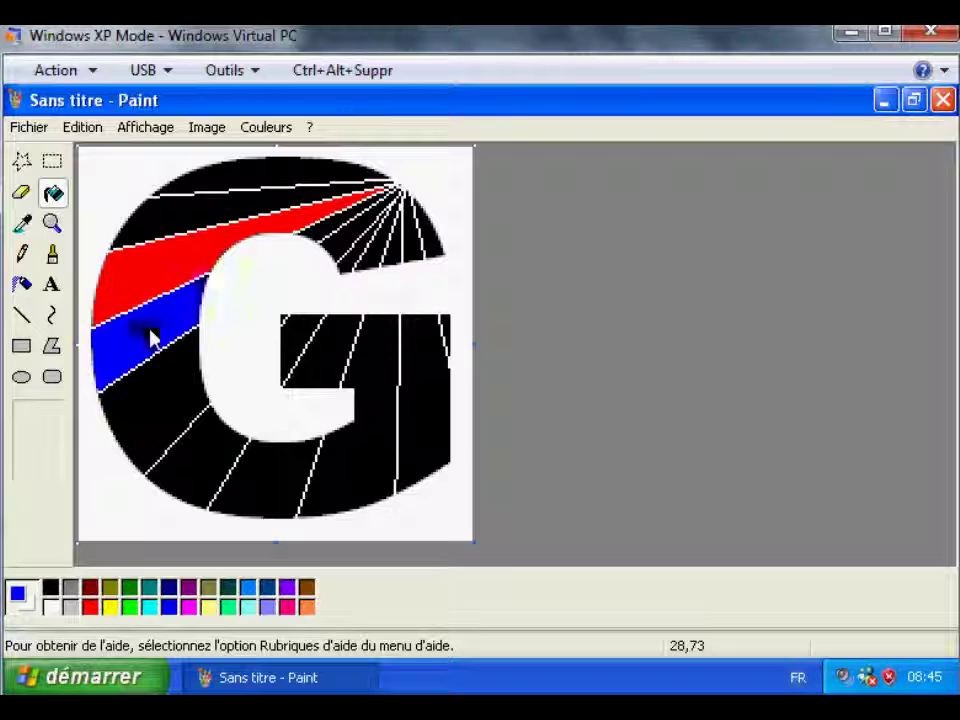
left_click(305, 240)
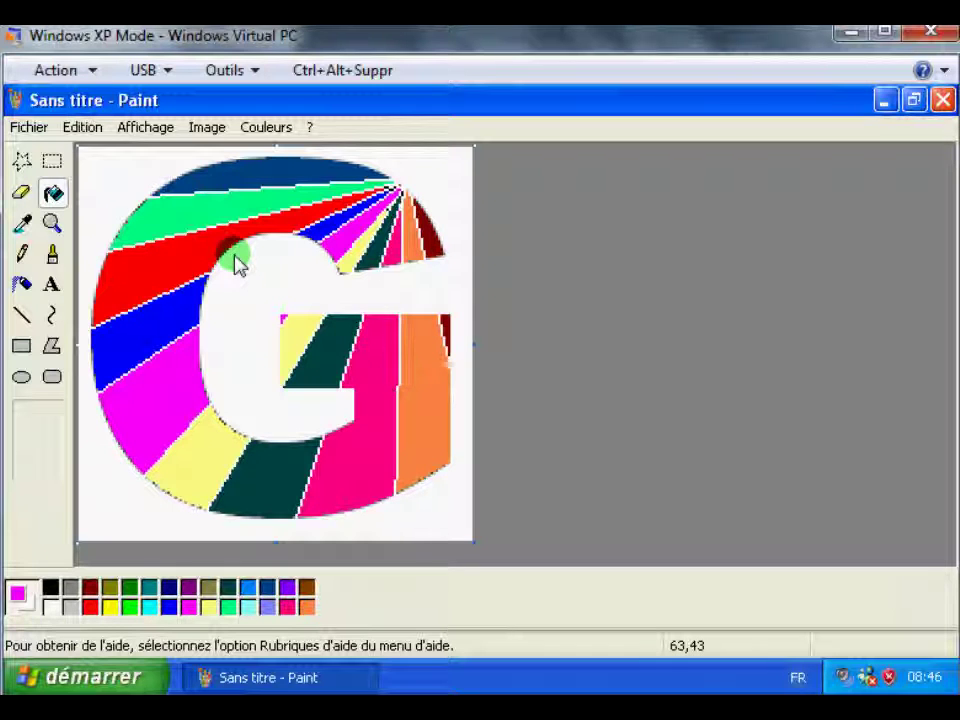
Step: Save the coloured G image in GIF format under the name G Perso, accepting the possible loss of colour information
left_click(35, 127)
left_click(80, 218)
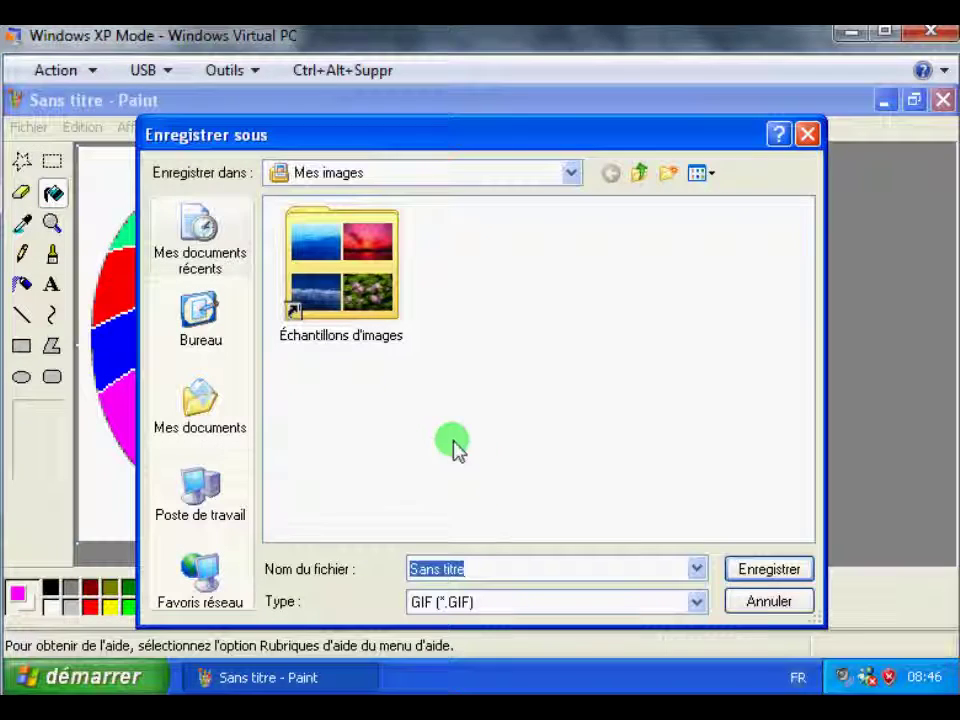
left_click(697, 603)
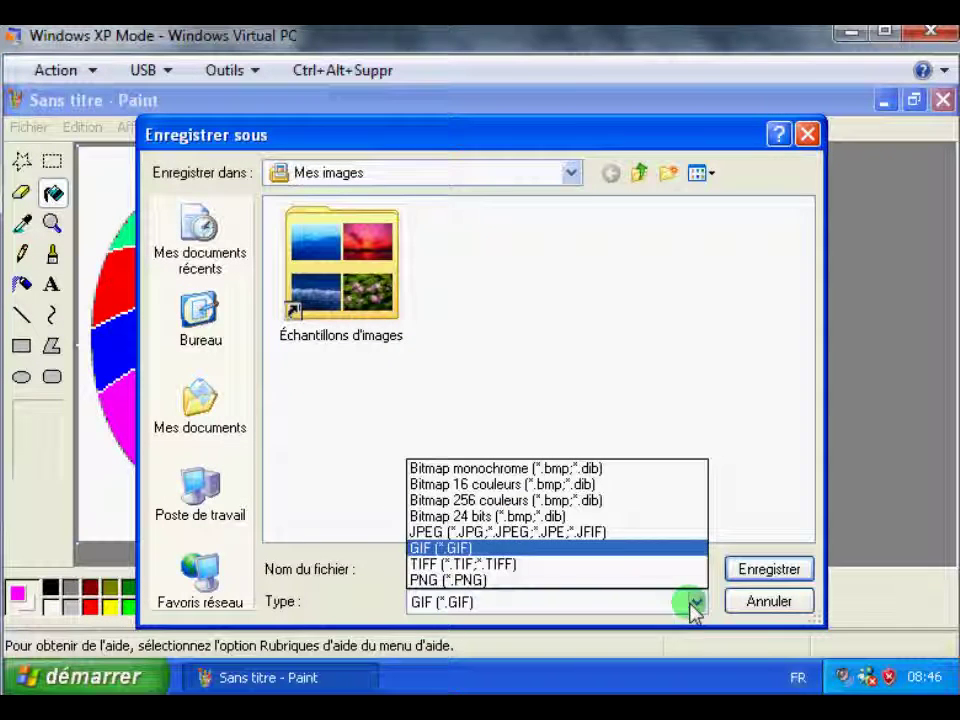
left_click(455, 548)
left_click_drag(466, 570, 418, 578)
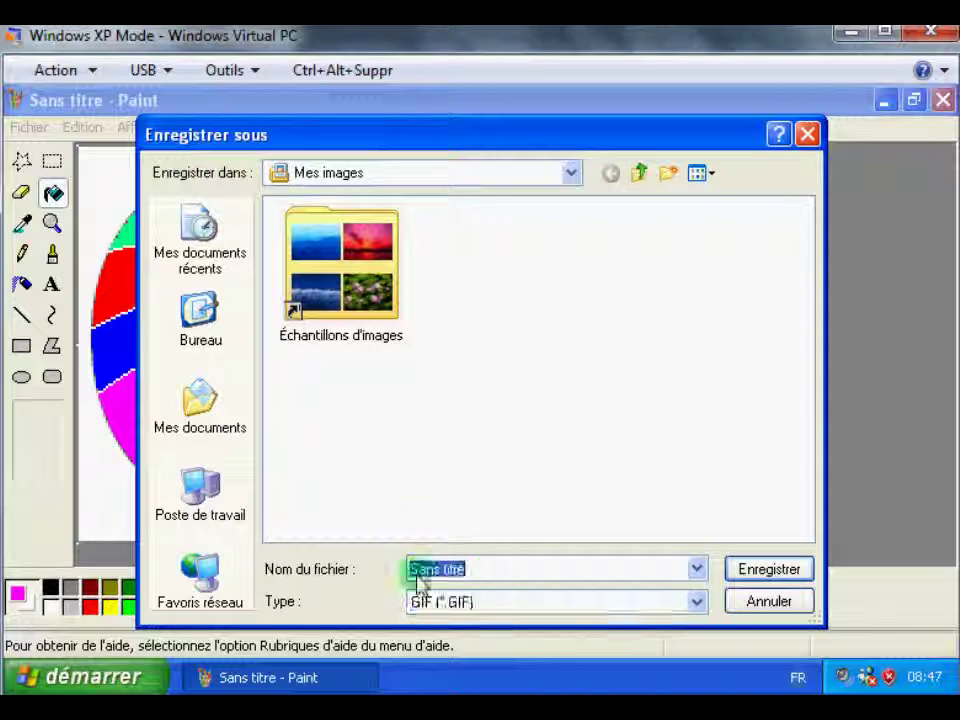
type("G")
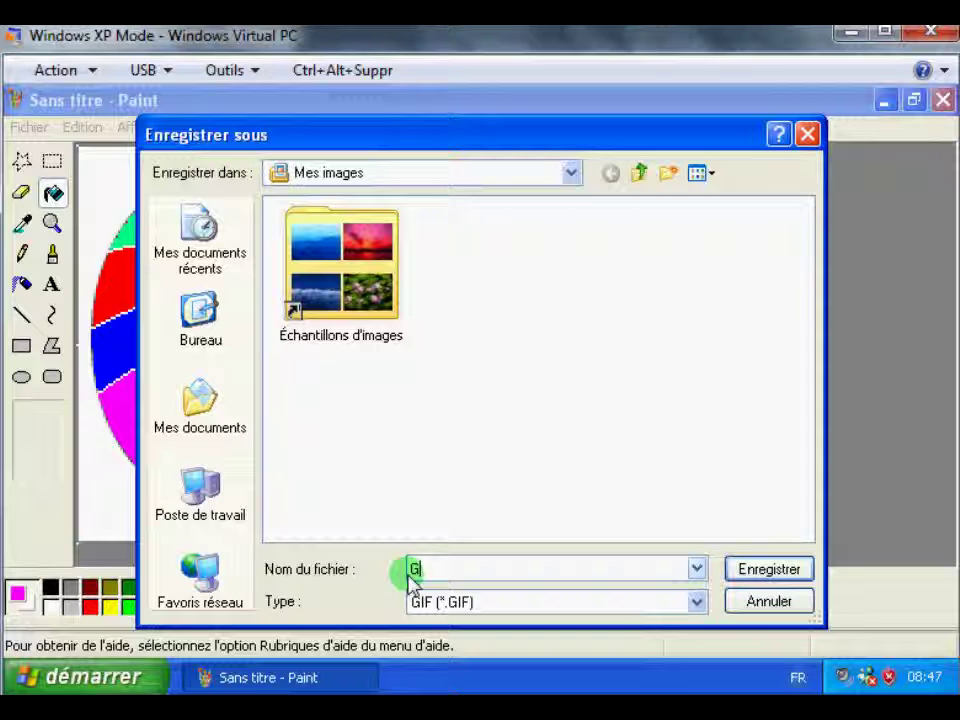
type(" Perso")
left_click(769, 571)
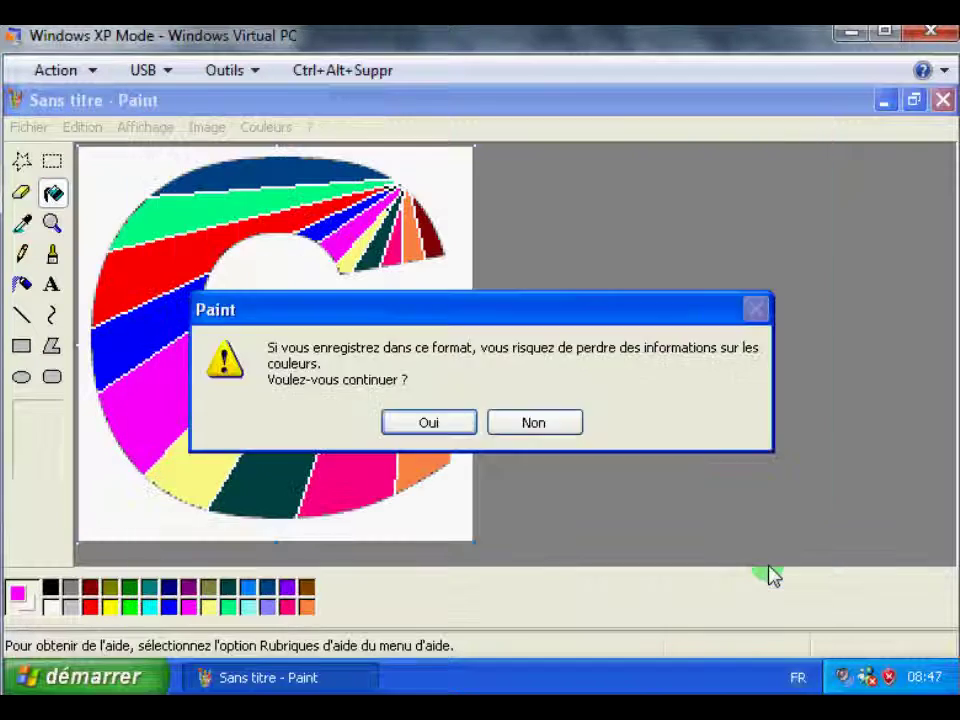
left_click(427, 421)
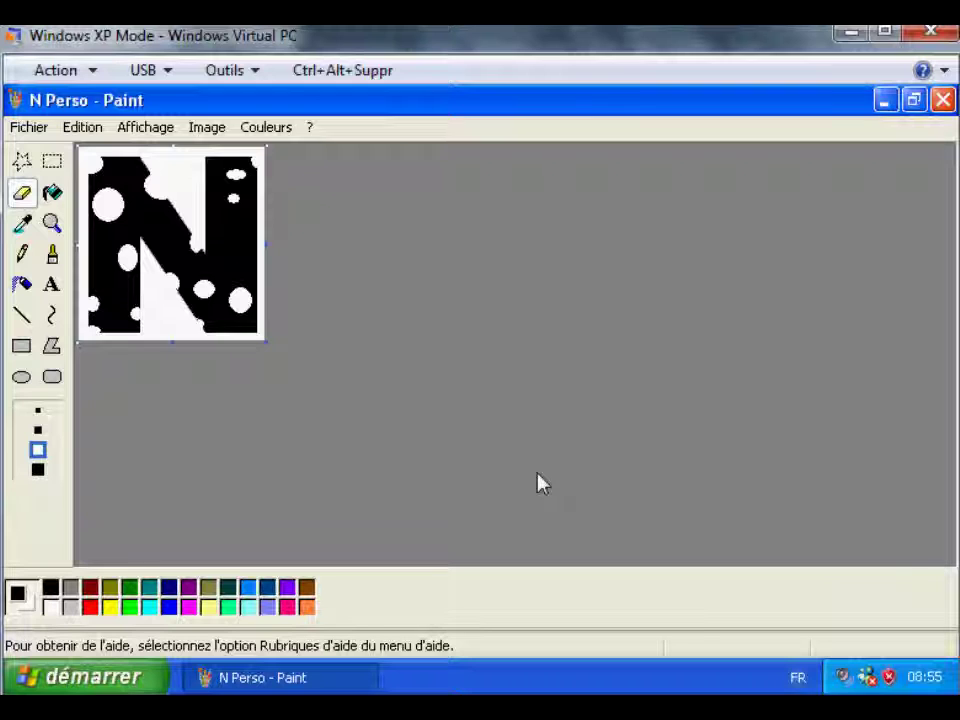
left_click(167, 300)
left_click(118, 218)
left_click(111, 336)
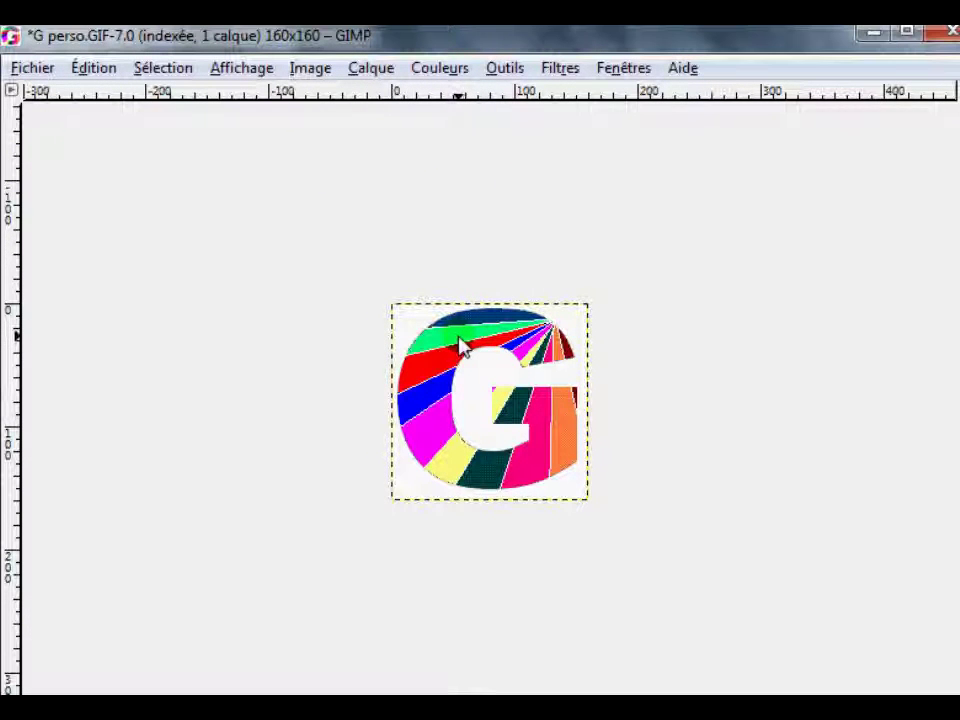
Step: In GIMP, undo the last change to G perso.GIF and add an alpha channel to its layer
left_click(510, 366)
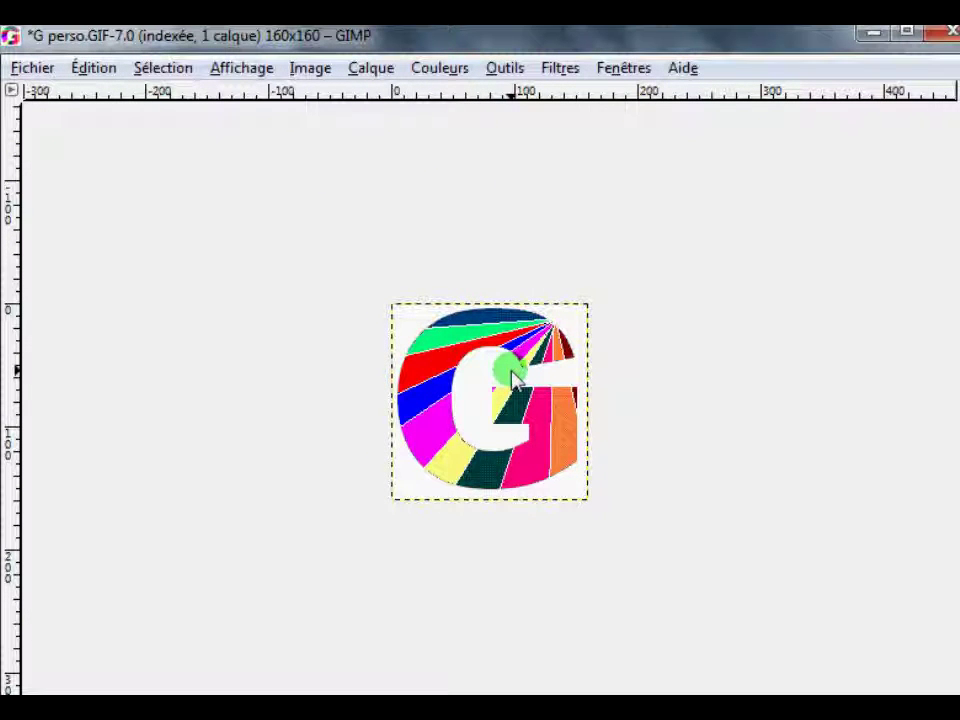
left_click(384, 77)
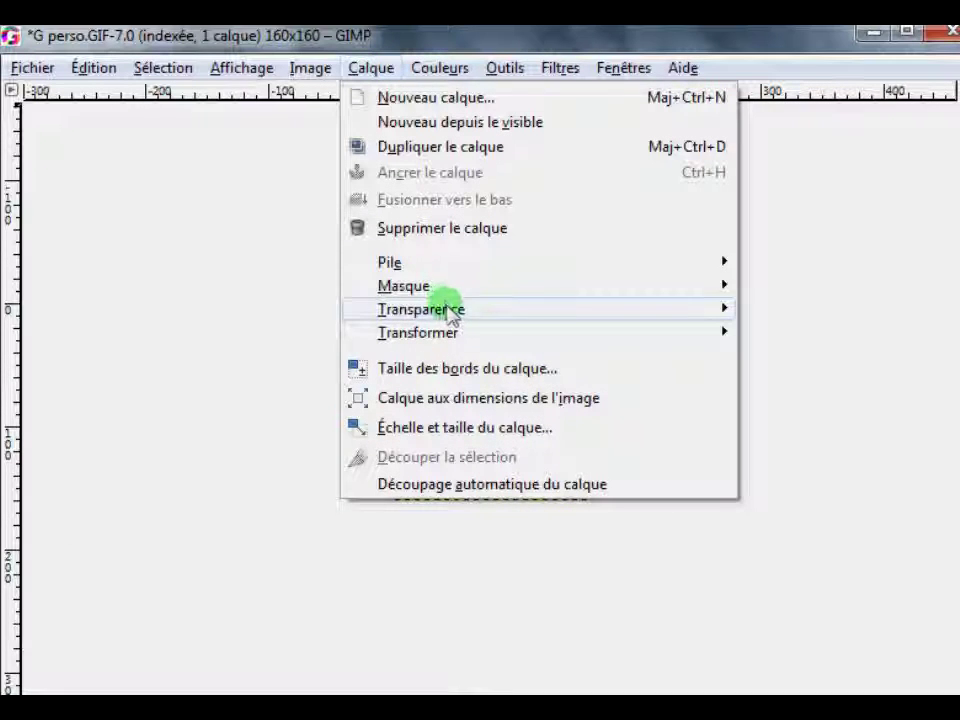
mouse_move(450, 312)
key("ctrl+z")
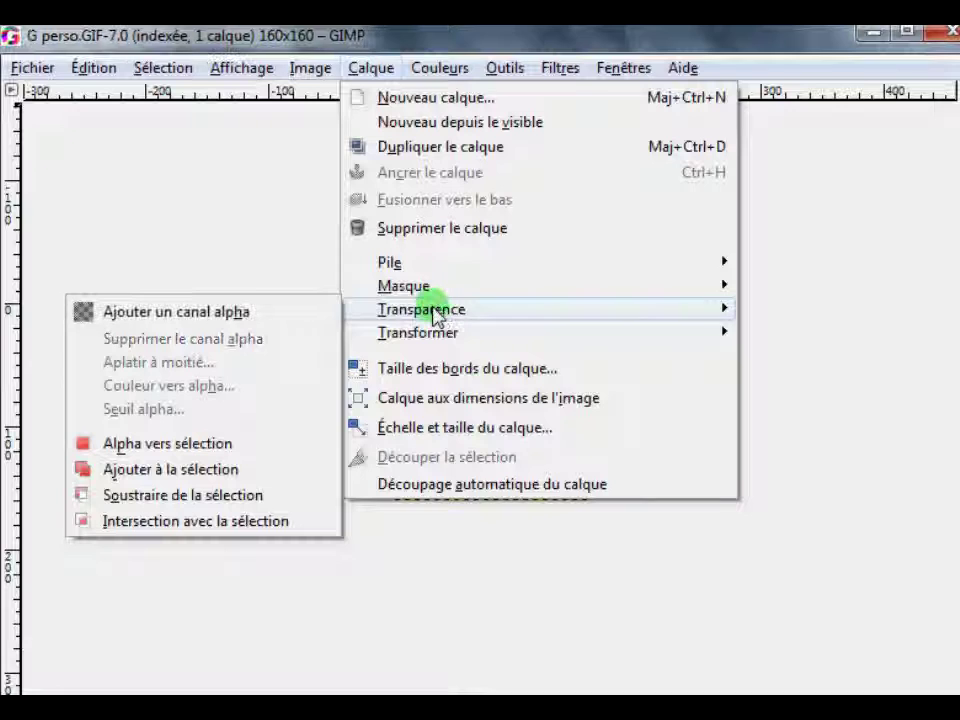
left_click(226, 313)
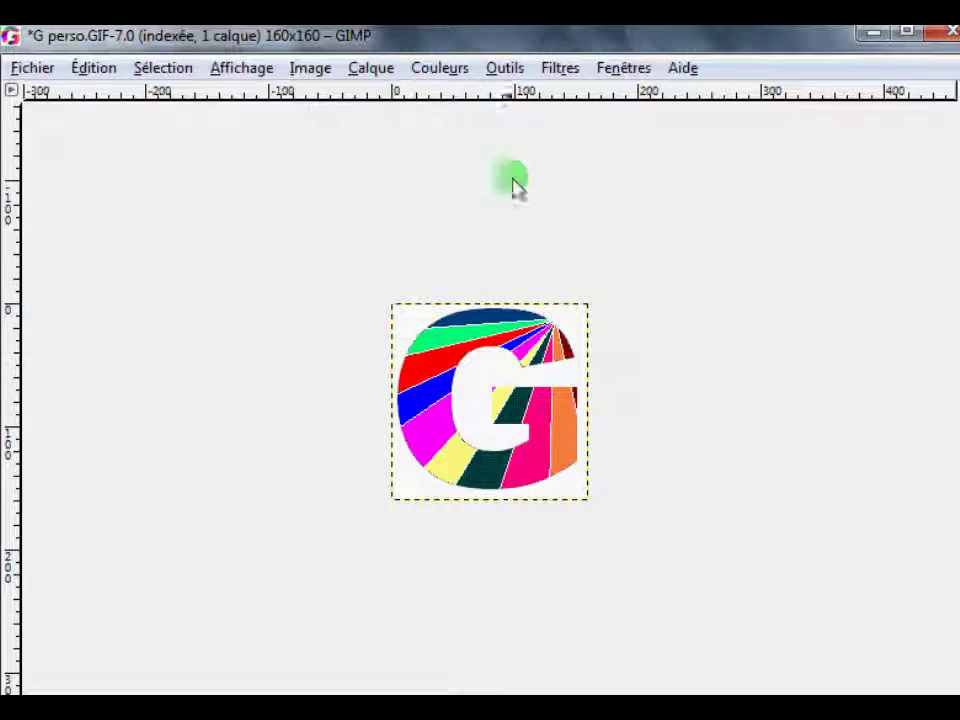
Step: Select the white background around the G with the contiguous selection tool and delete it
left_click(506, 69)
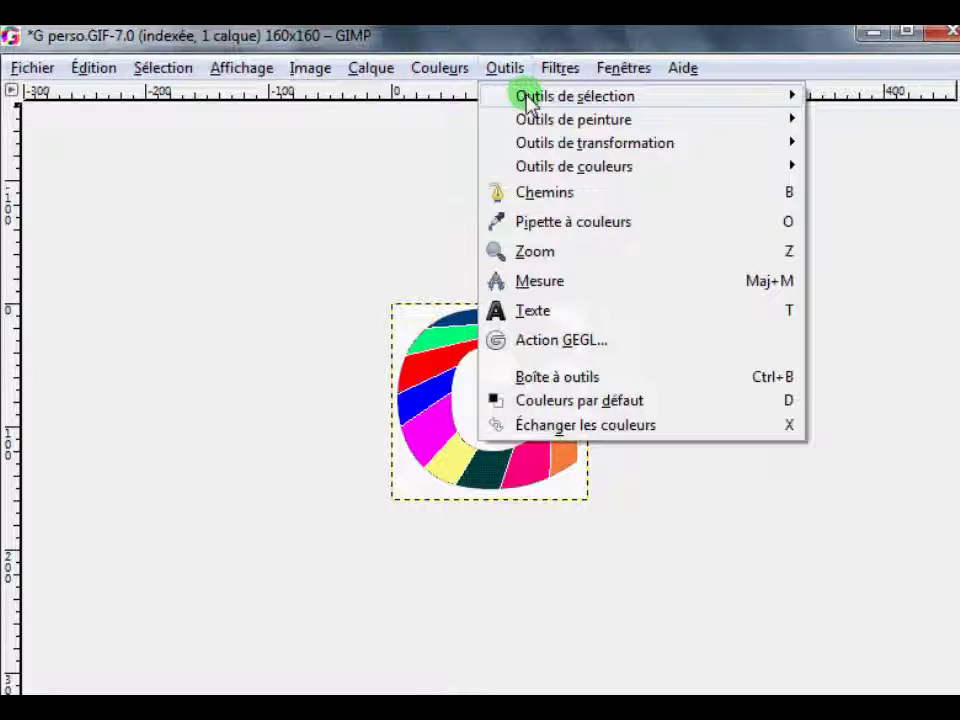
mouse_move(527, 100)
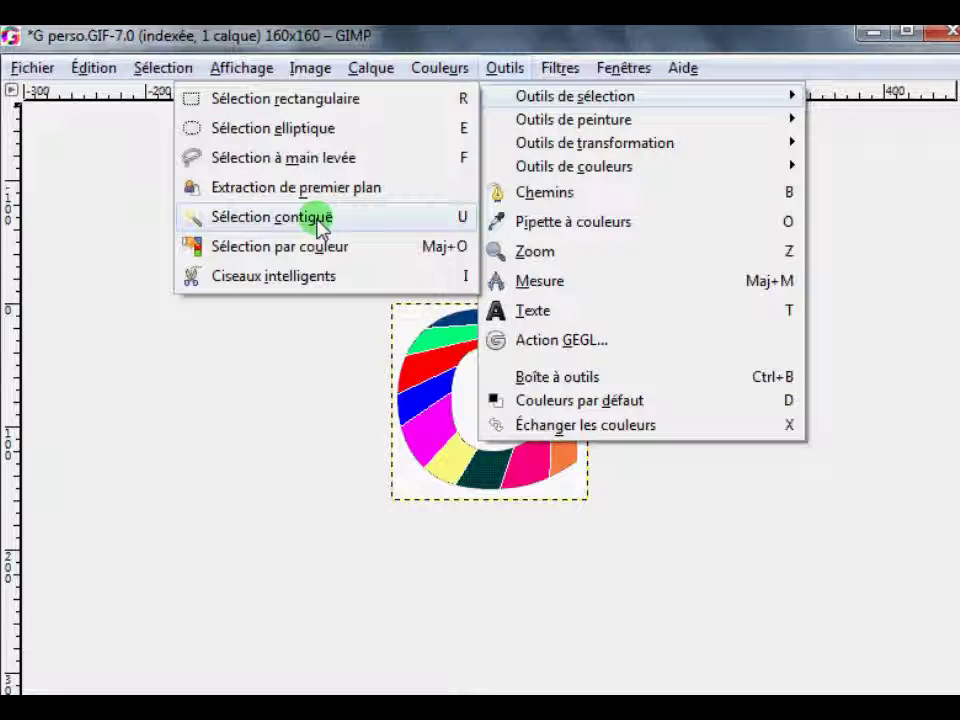
left_click(318, 220)
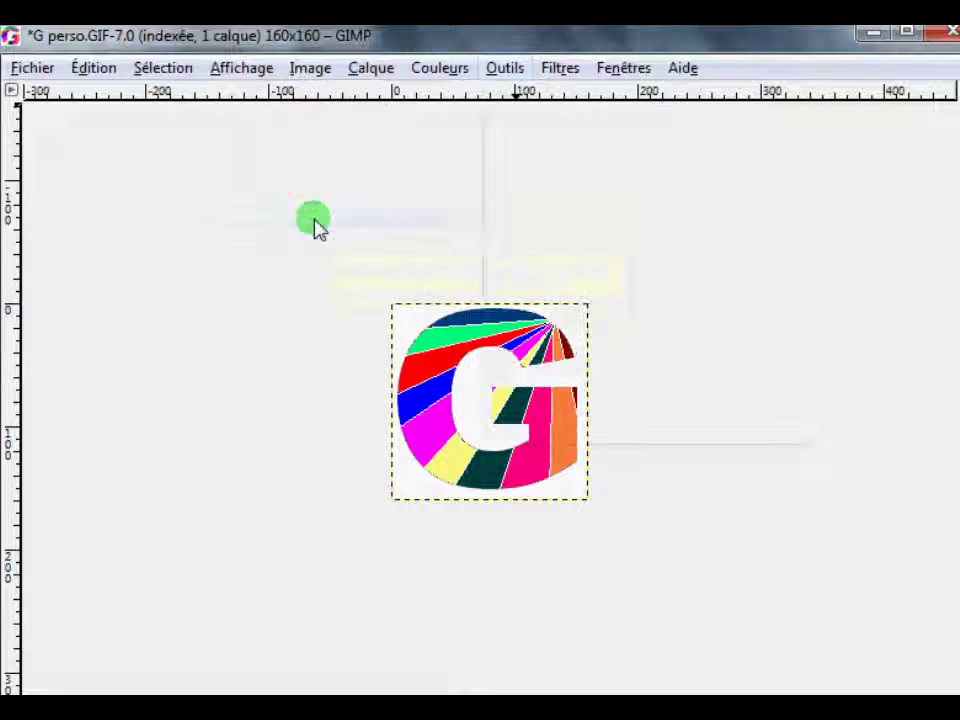
left_click(403, 325)
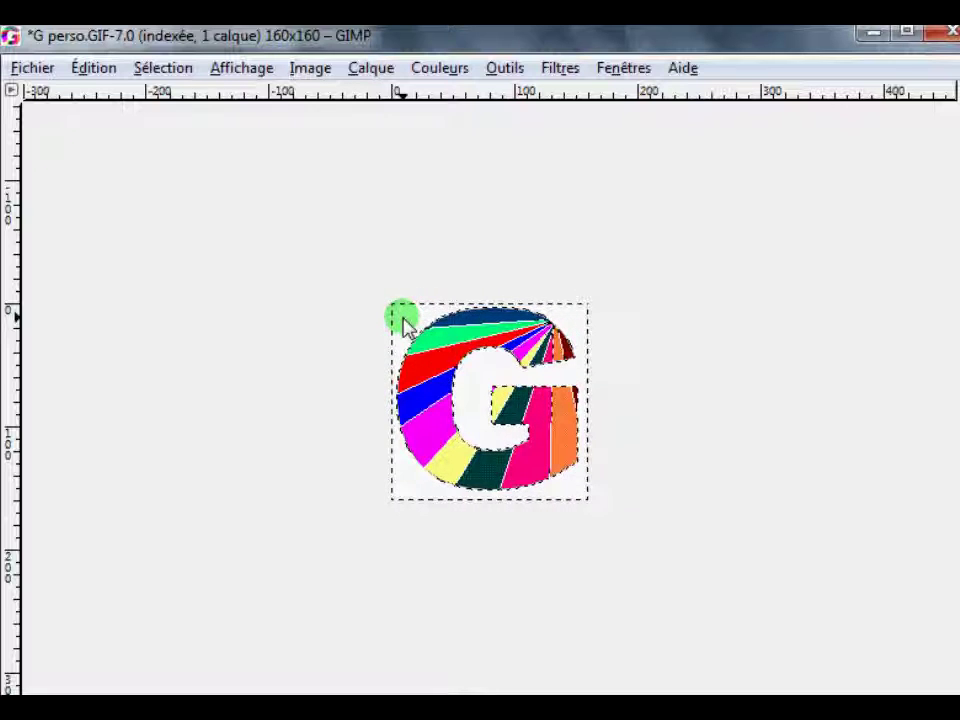
key("Delete")
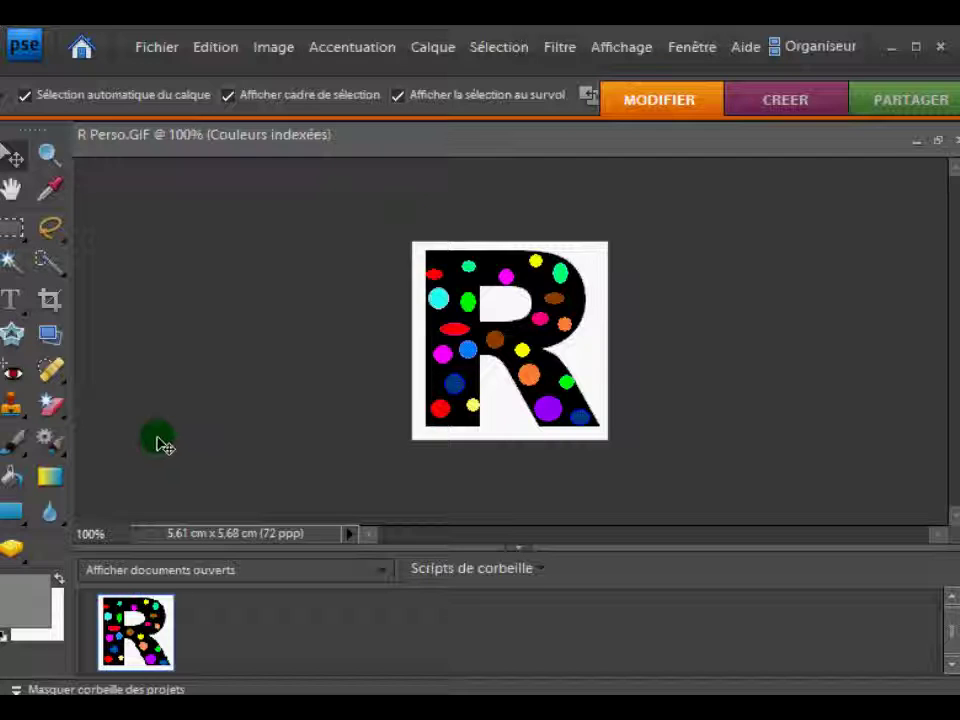
Step: In Photoshop Elements, erase the white background of R Perso.GIF with the Magic Eraser, converting the document to RGB colours
left_click(59, 419)
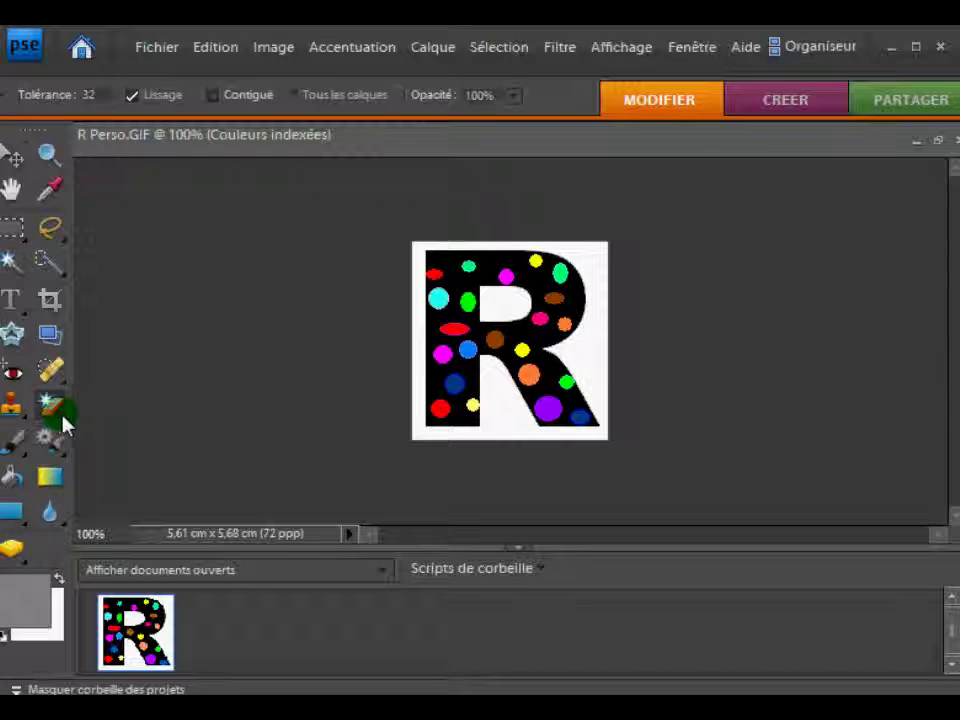
left_click(62, 418)
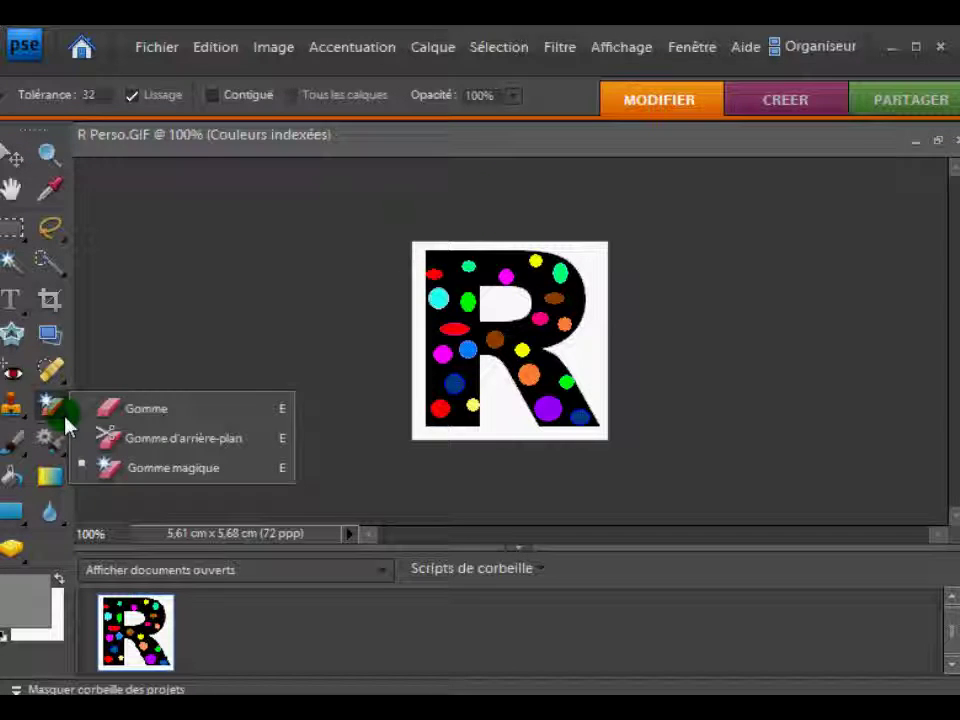
left_click(172, 468)
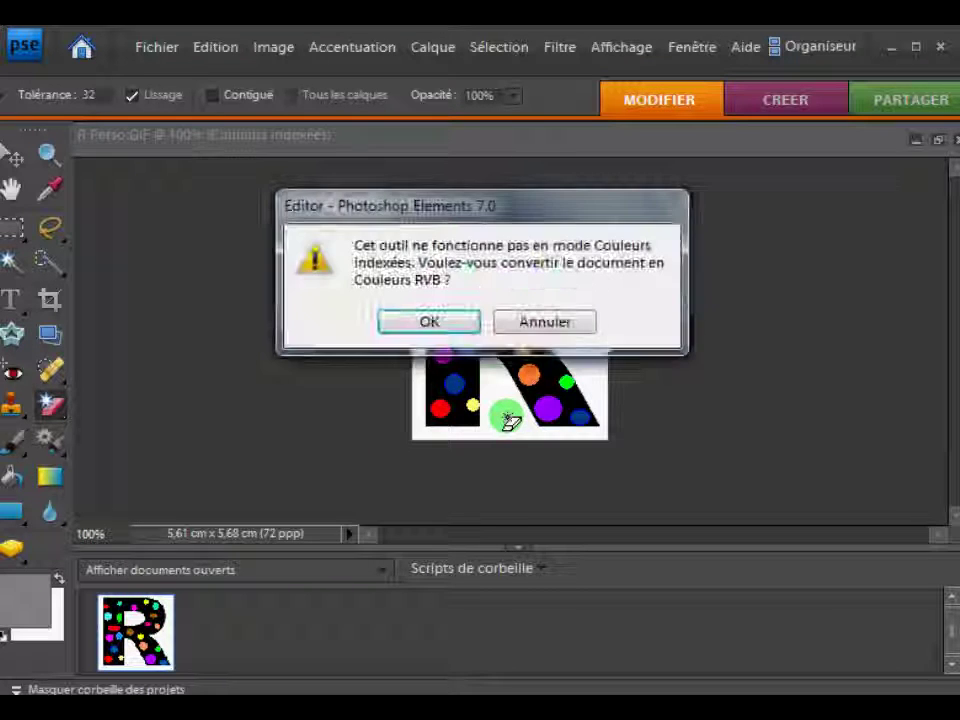
left_click(440, 322)
left_click(502, 397)
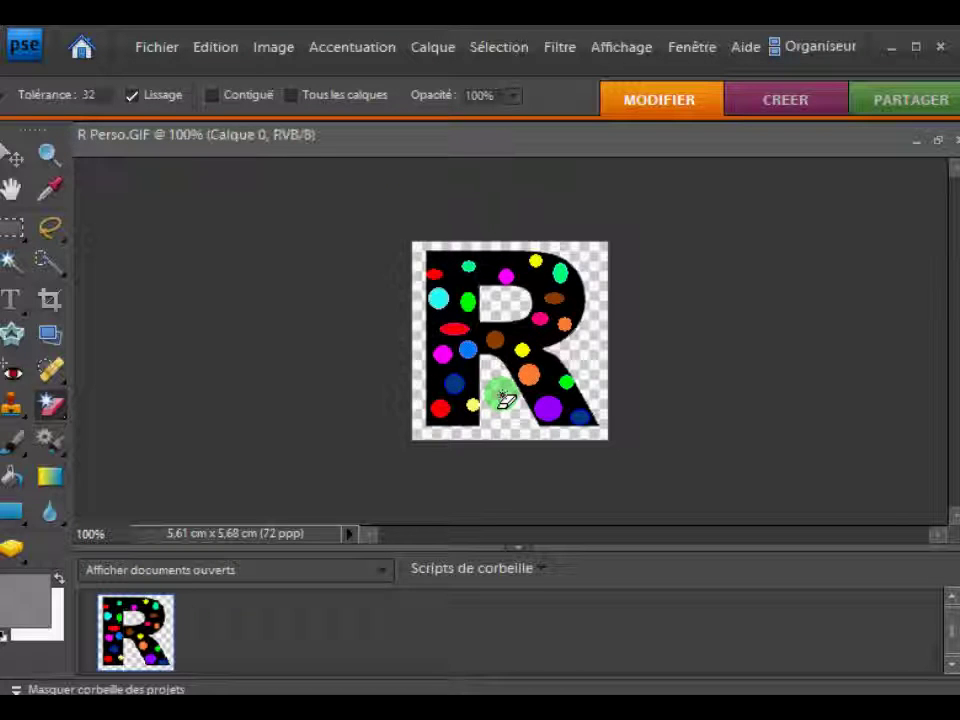